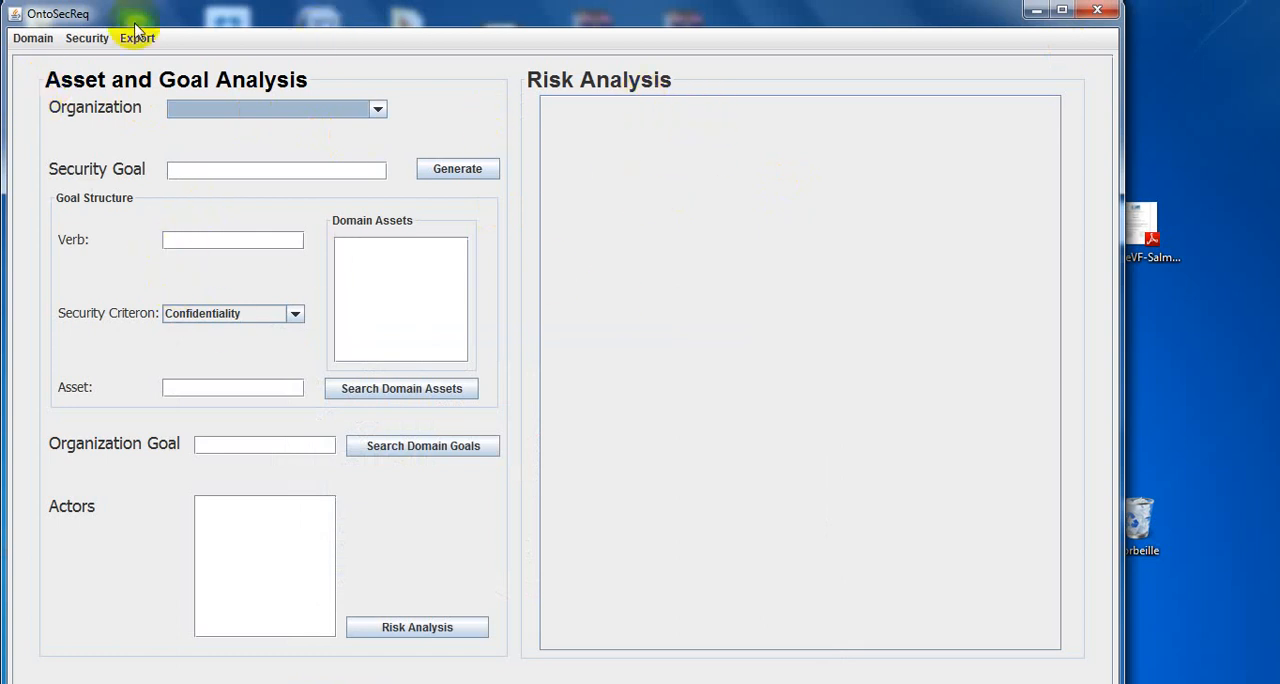
pyautogui.click(33, 42)
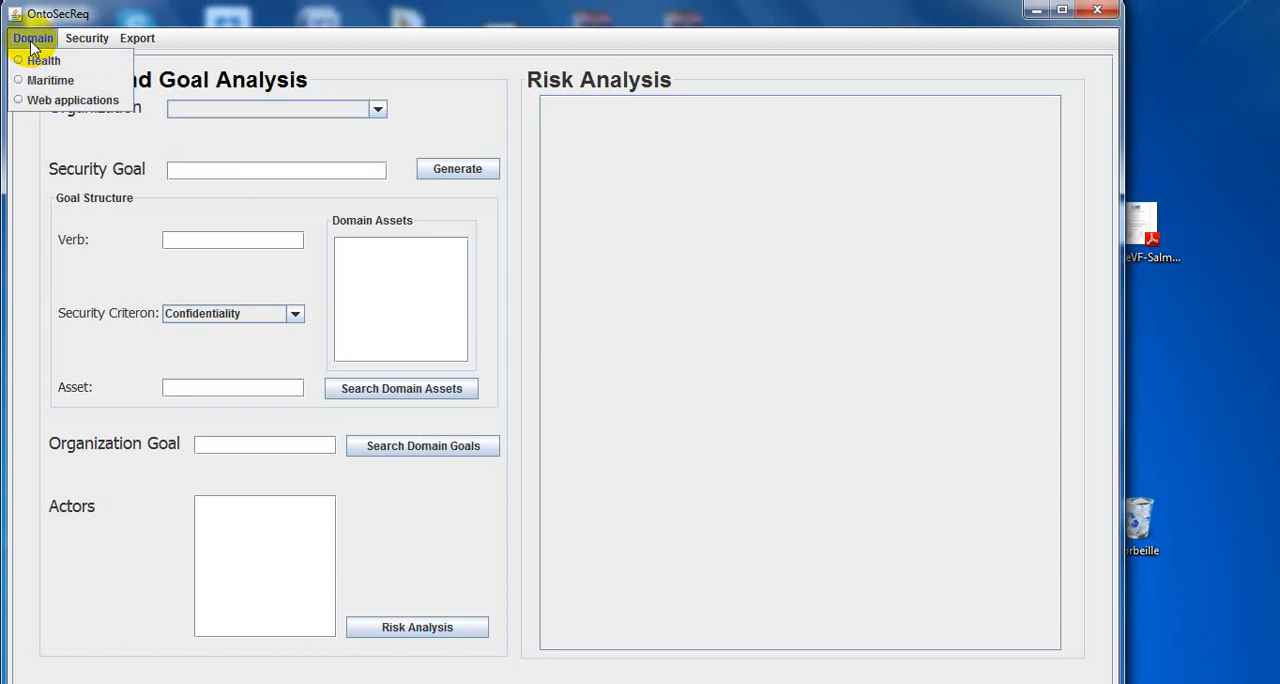
pyautogui.click(87, 40)
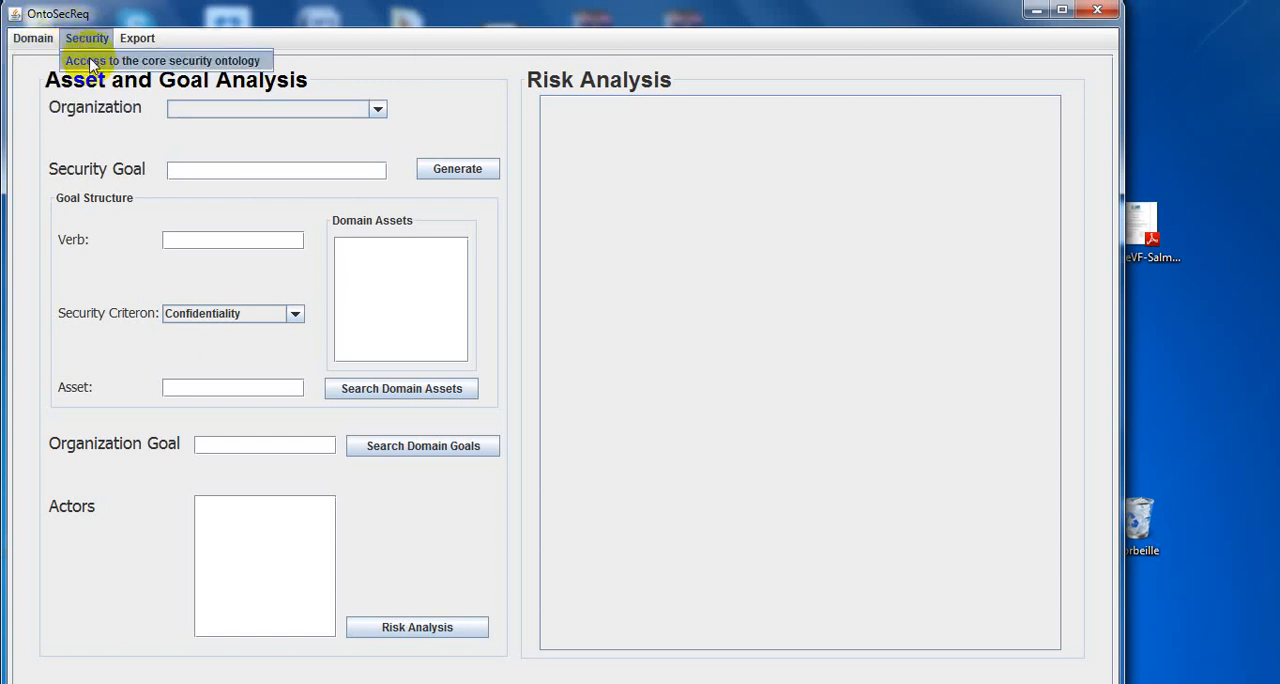
pyautogui.click(122, 37)
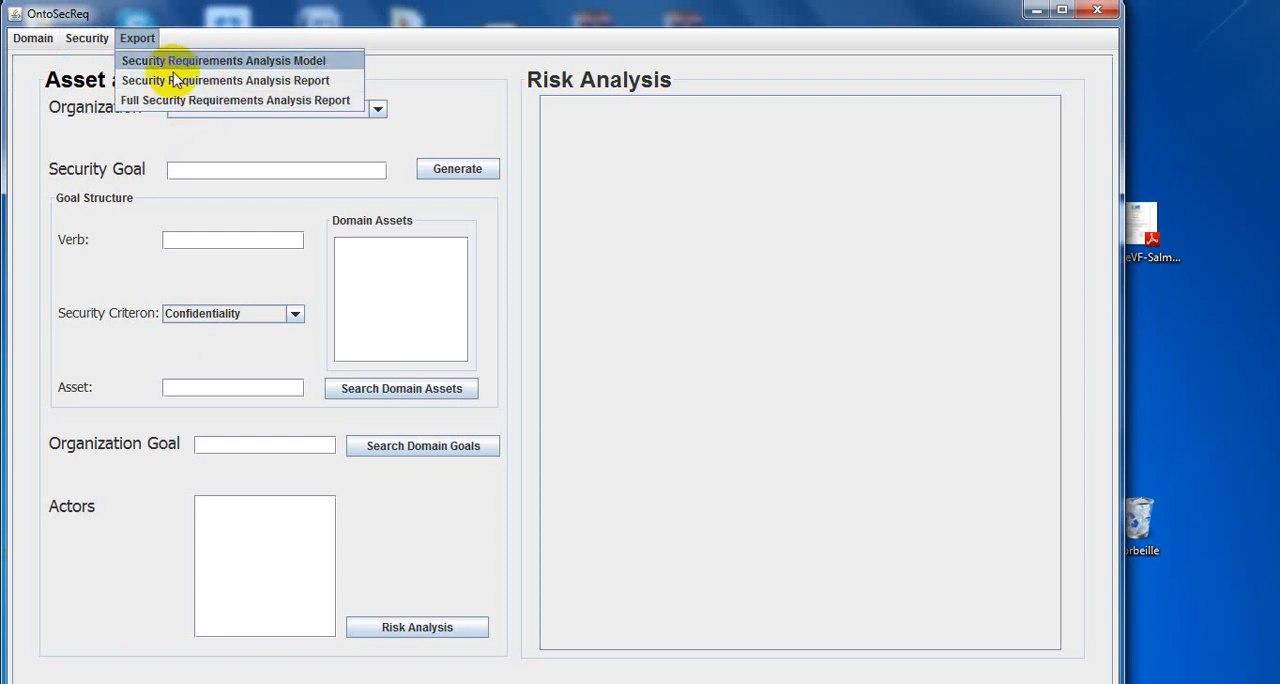
# Select the Health domain and list its domain assets.
pyautogui.click(33, 40)
pyautogui.click(33, 40)
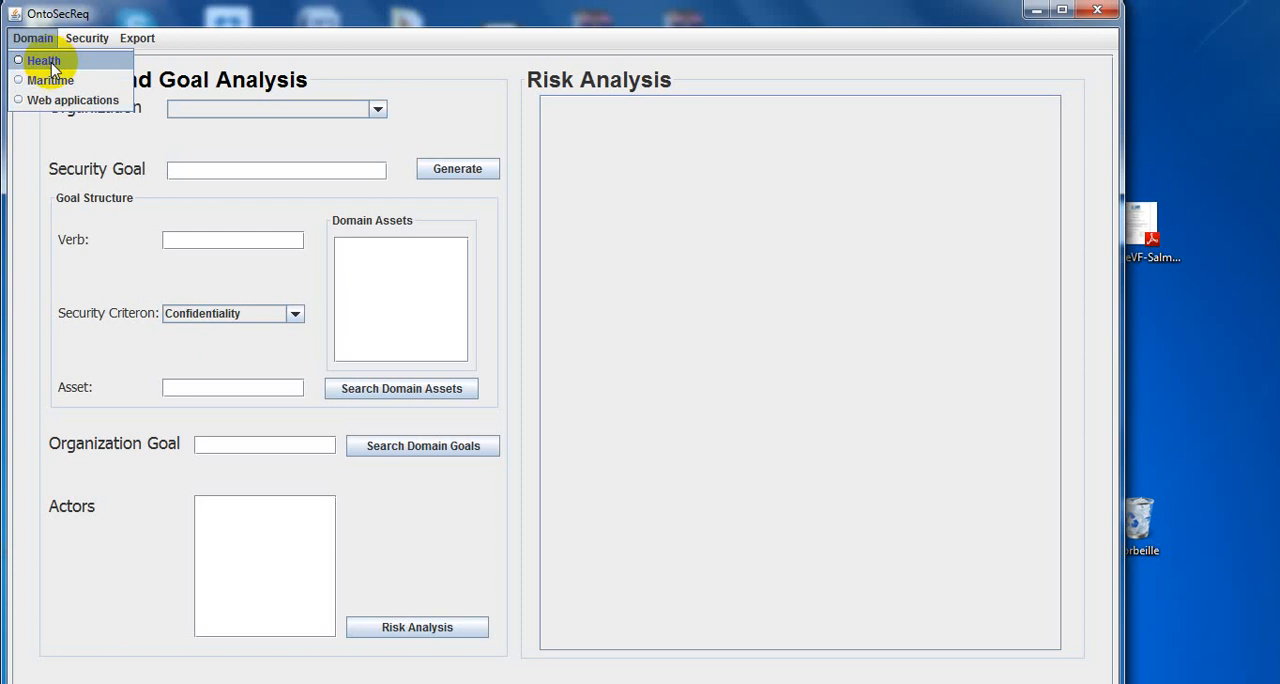
pyautogui.click(48, 61)
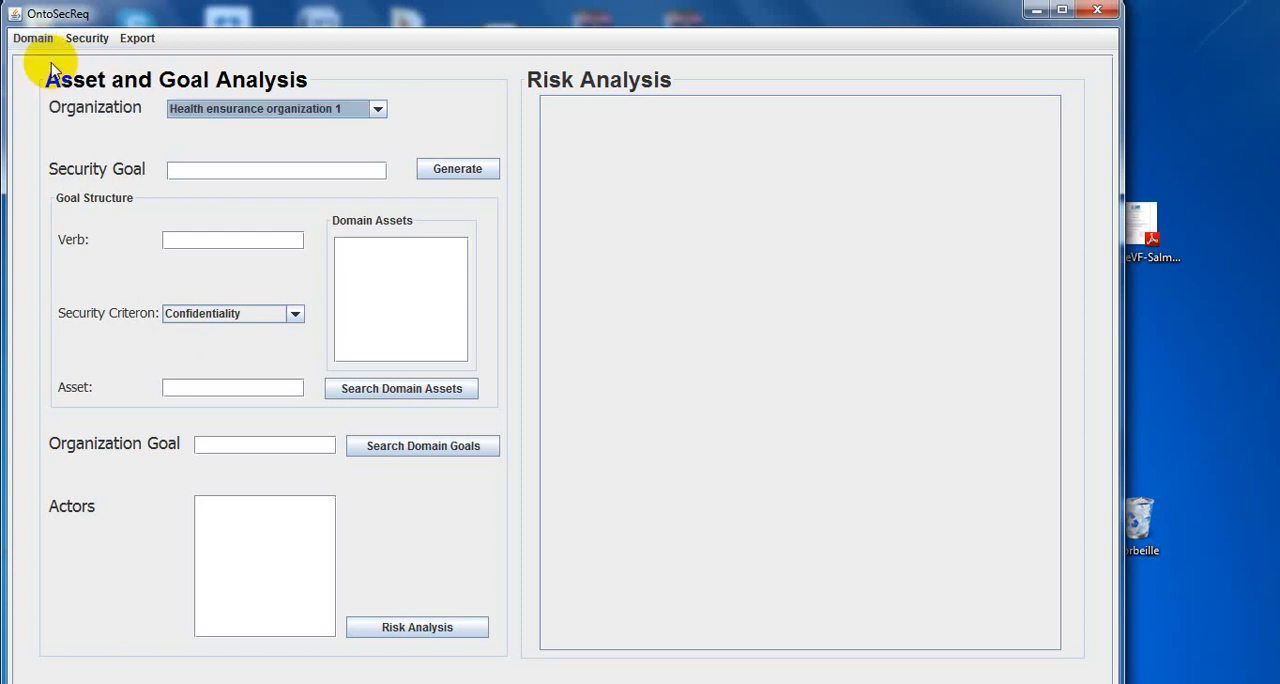
pyautogui.click(398, 394)
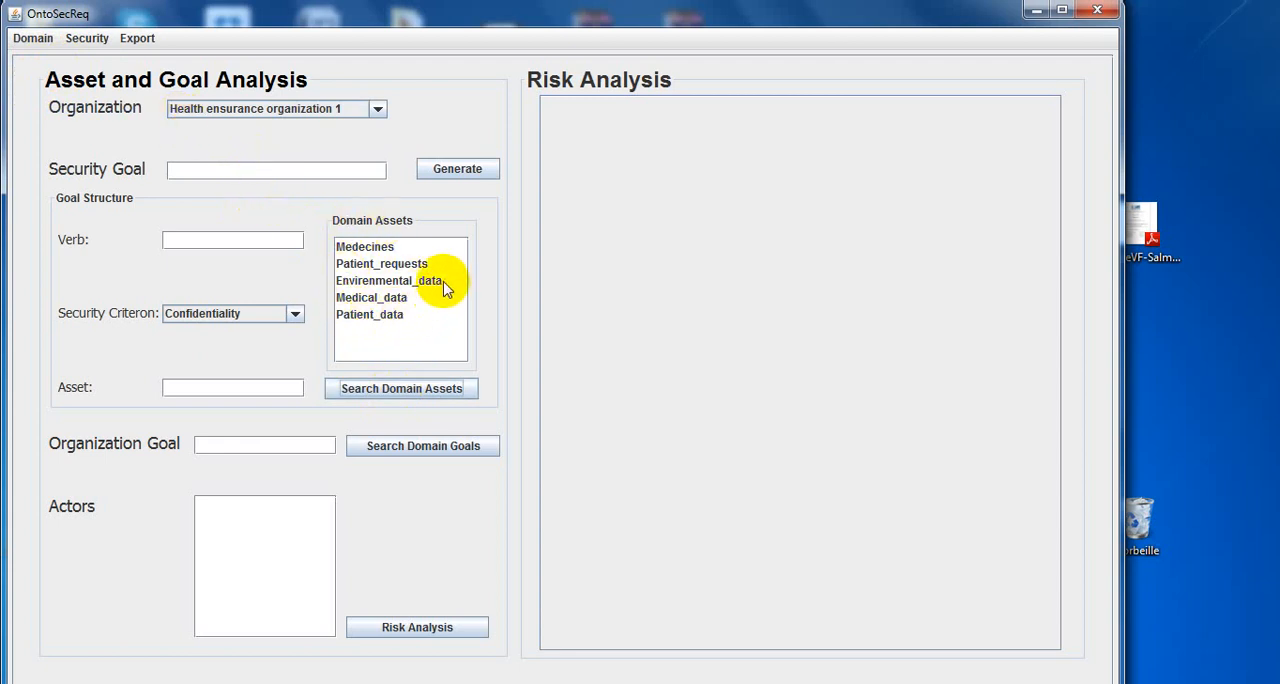
# Switch the domain to Web applications and list its domain assets.
pyautogui.click(30, 38)
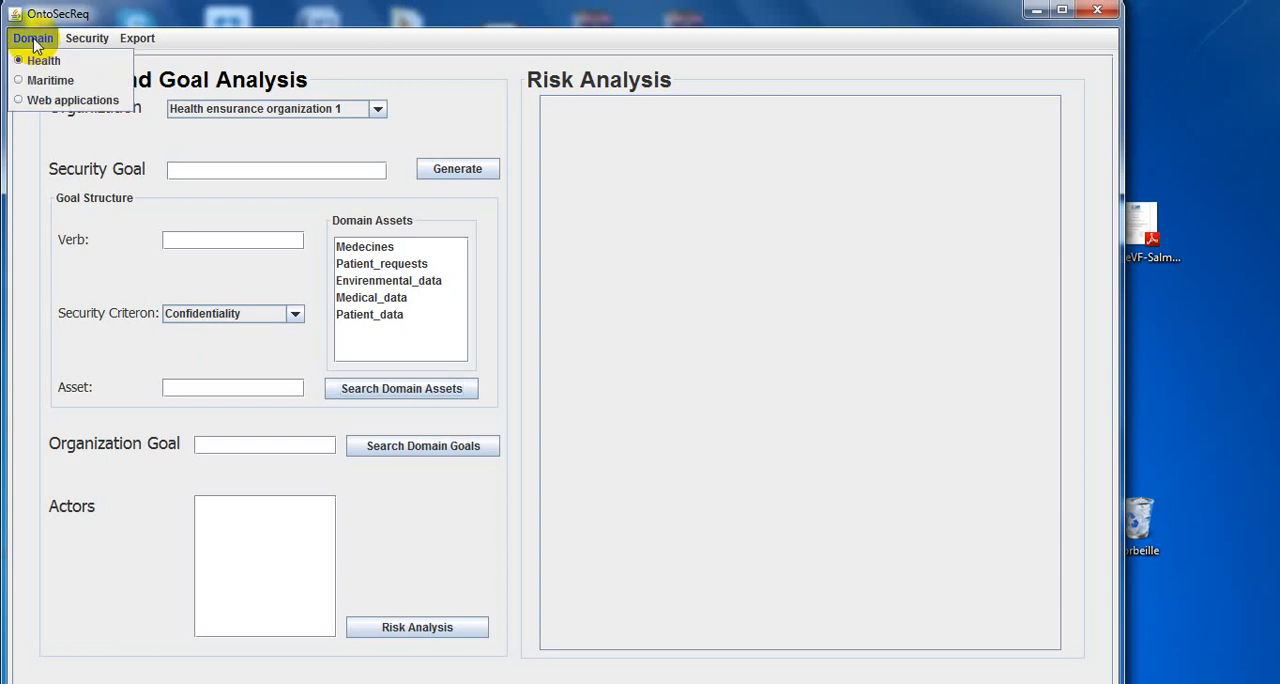
pyautogui.click(44, 101)
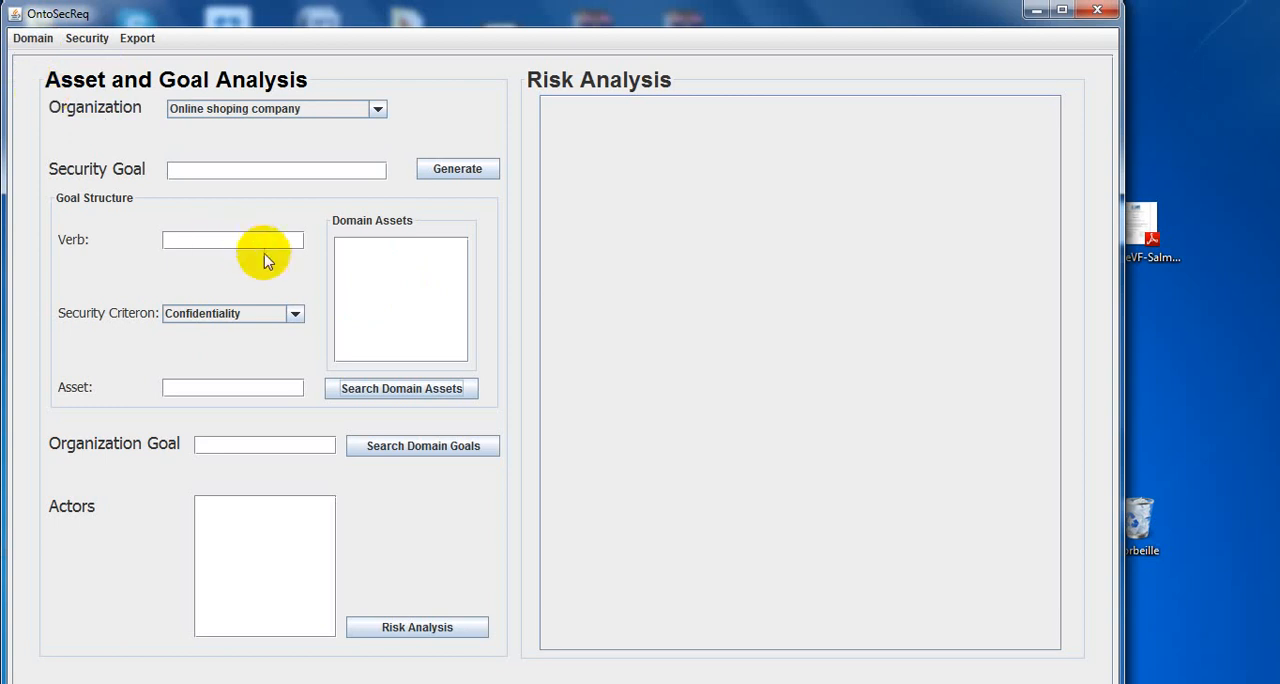
pyautogui.click(390, 390)
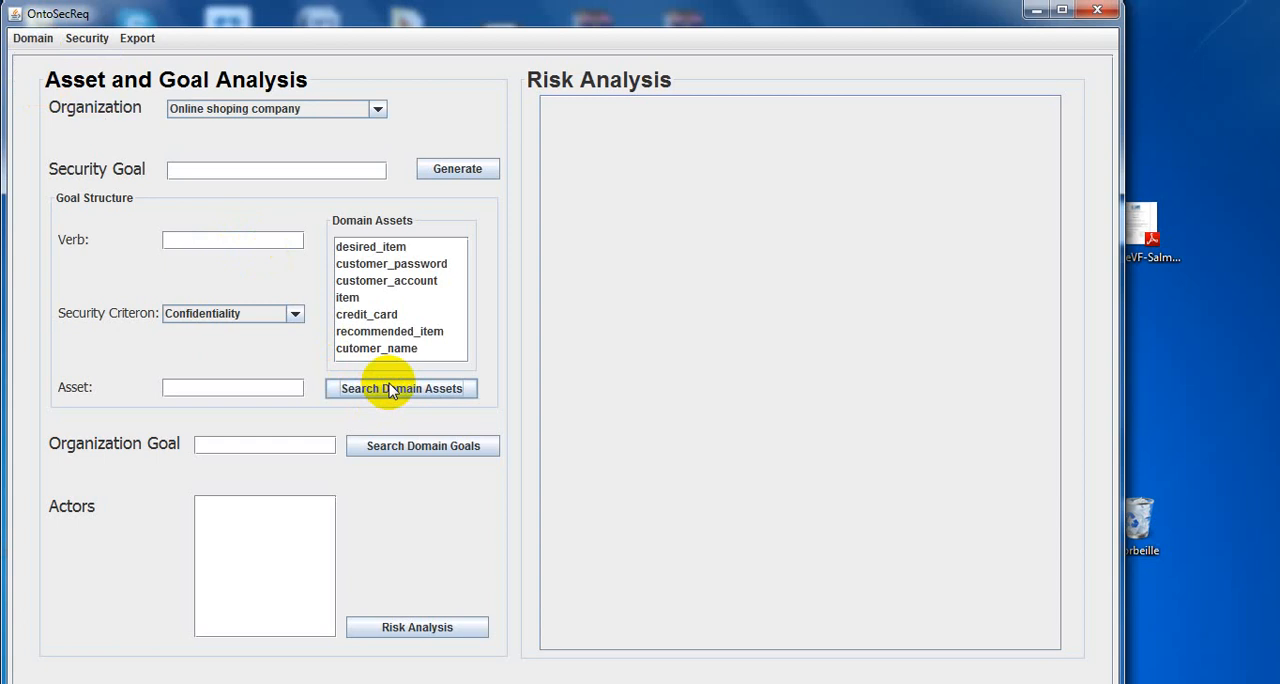
# Switch the domain to Maritime and list its domain assets.
pyautogui.click(33, 38)
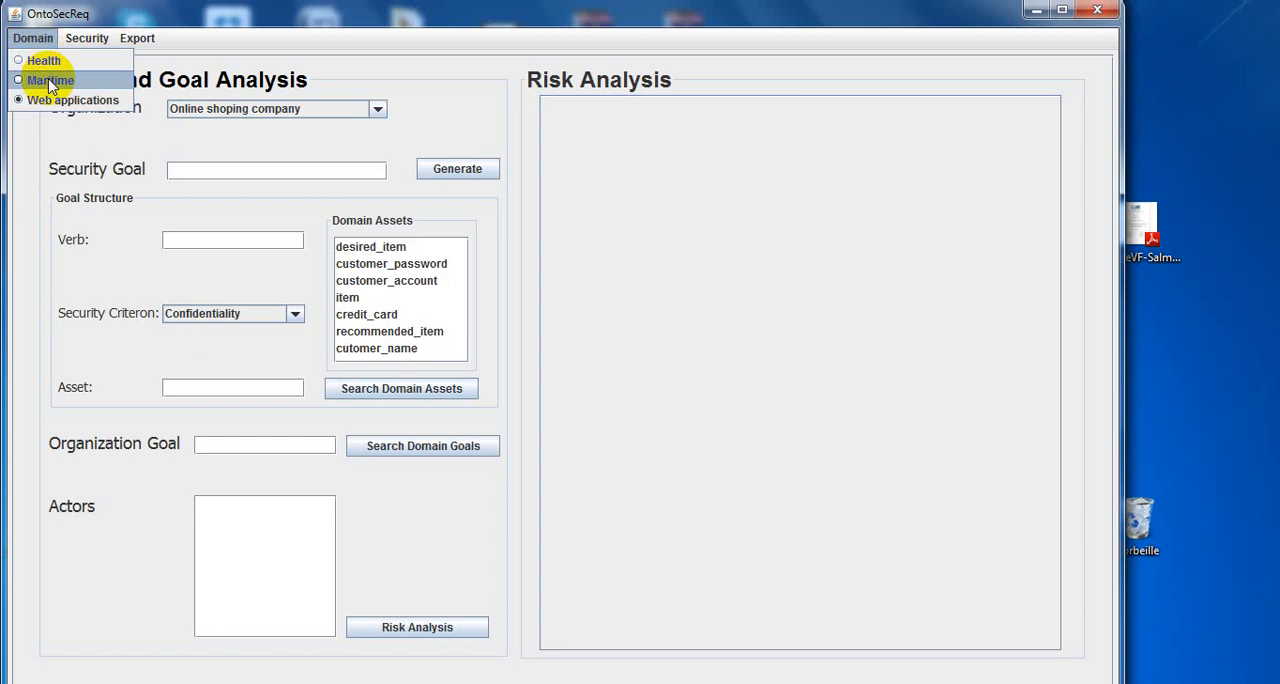
pyautogui.click(50, 80)
pyautogui.click(420, 388)
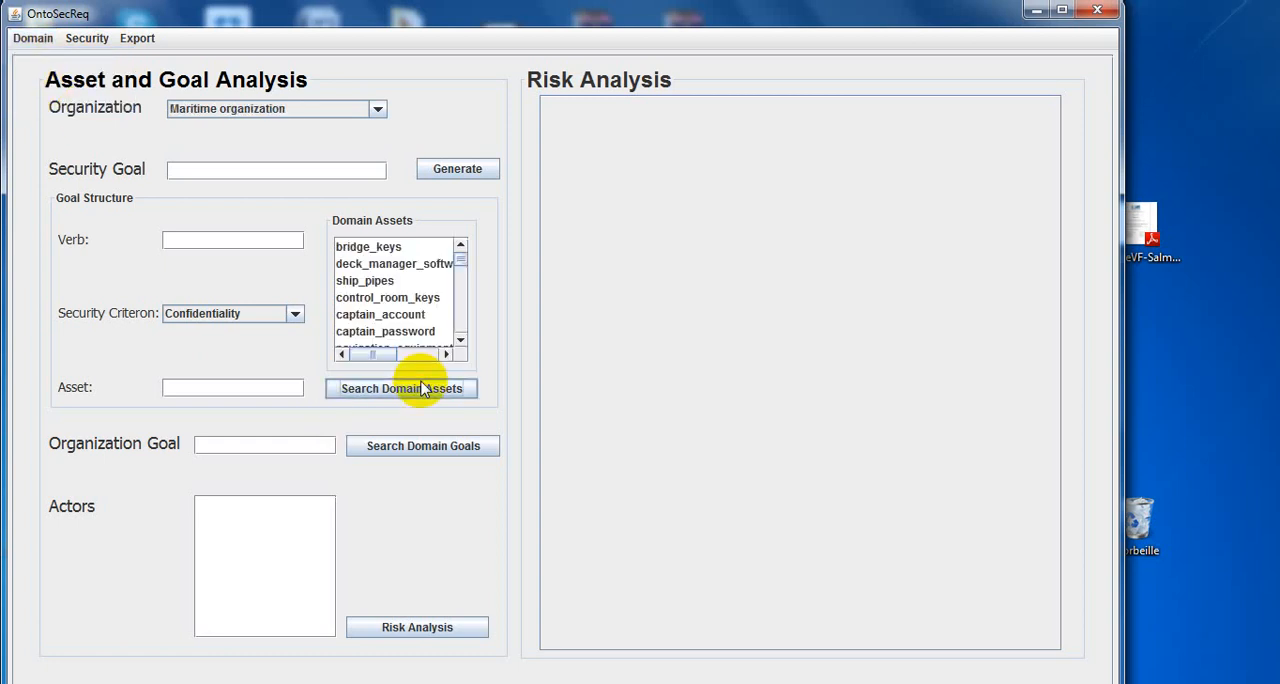
pyautogui.moveTo(460, 260)
pyautogui.mouseDown()
pyautogui.moveTo(465, 333)
pyautogui.moveTo(465, 258)
pyautogui.mouseUp()
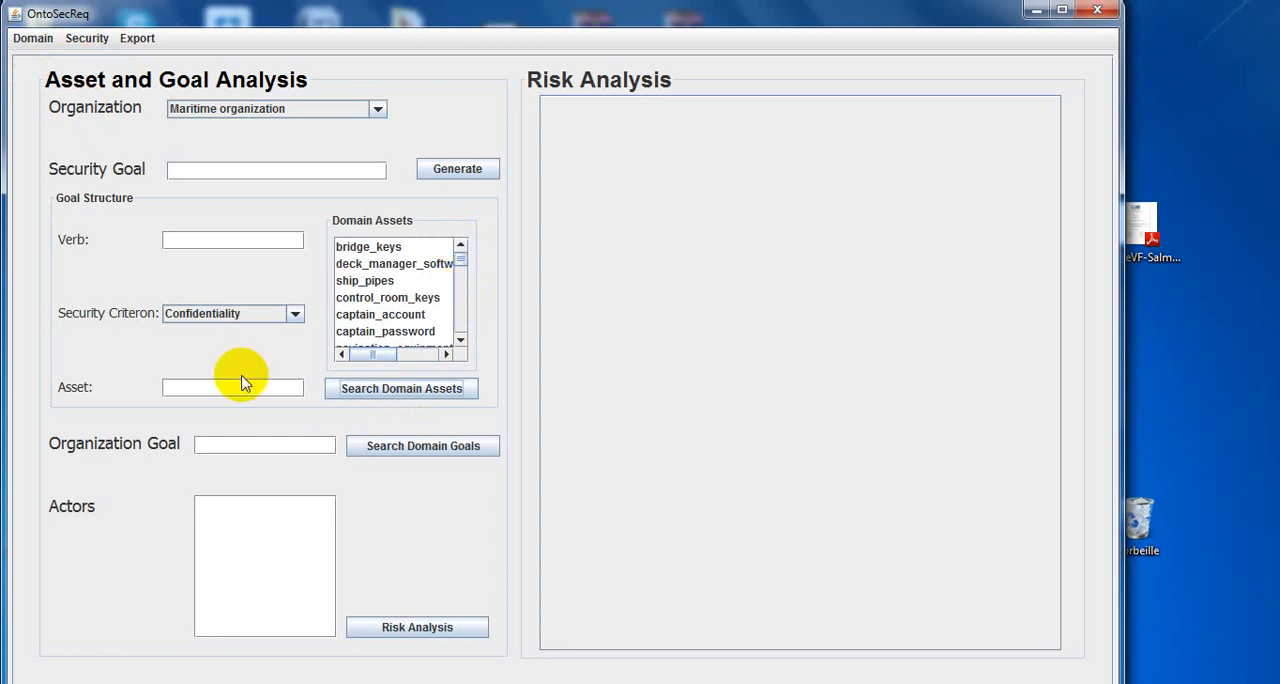
# Search the domain assets for "ship" and choose ship certificates as the goal's asset.
pyautogui.click(225, 394)
pyautogui.write('sh')
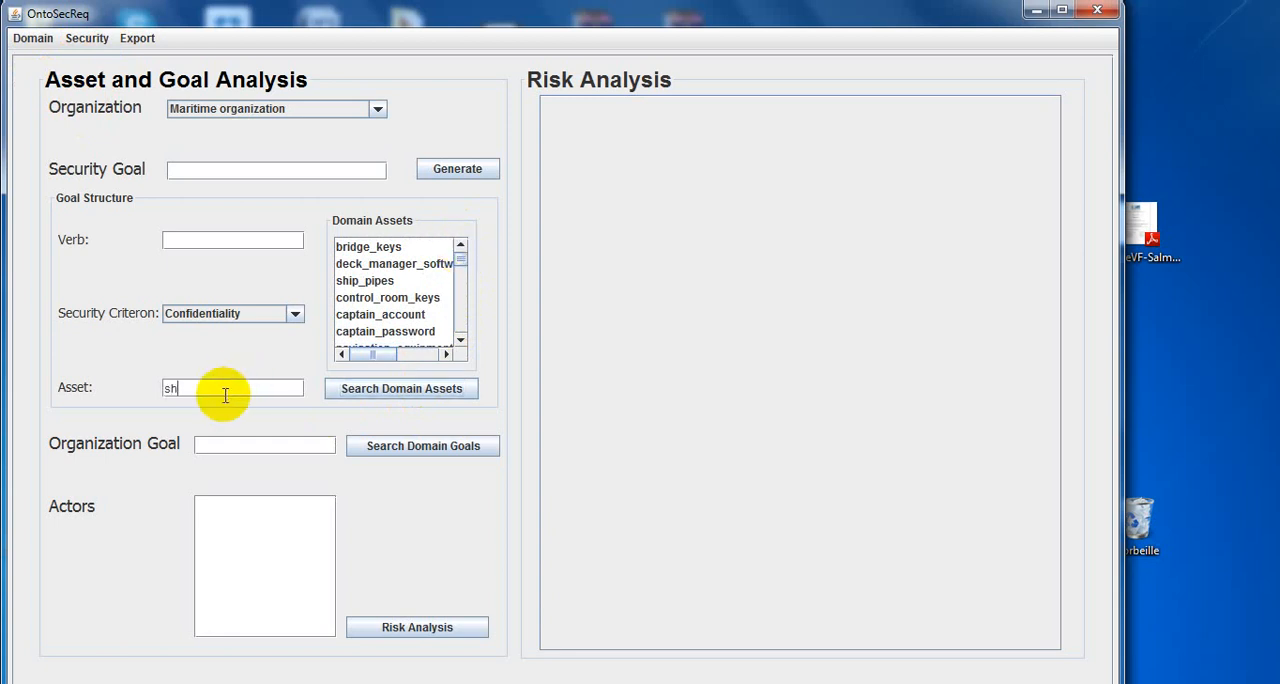
pyautogui.write('ip')
pyautogui.click(407, 397)
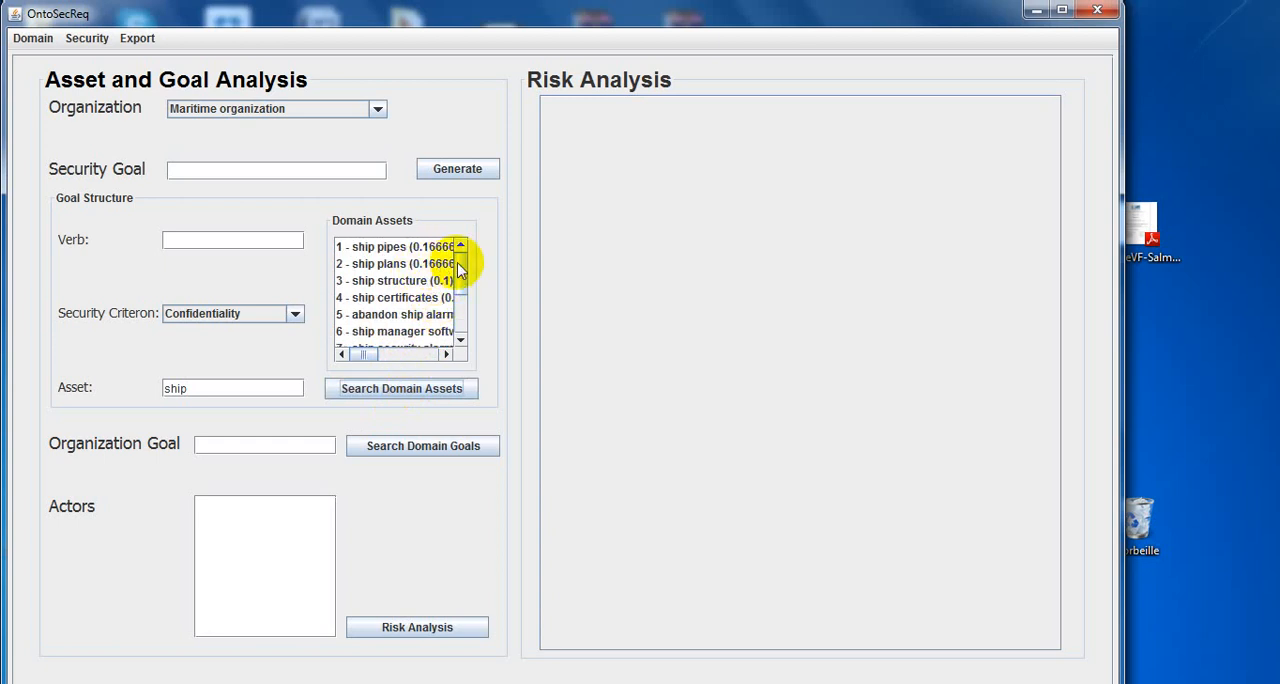
pyautogui.moveTo(460, 264); pyautogui.dragTo(460, 250)
pyautogui.click(416, 299)
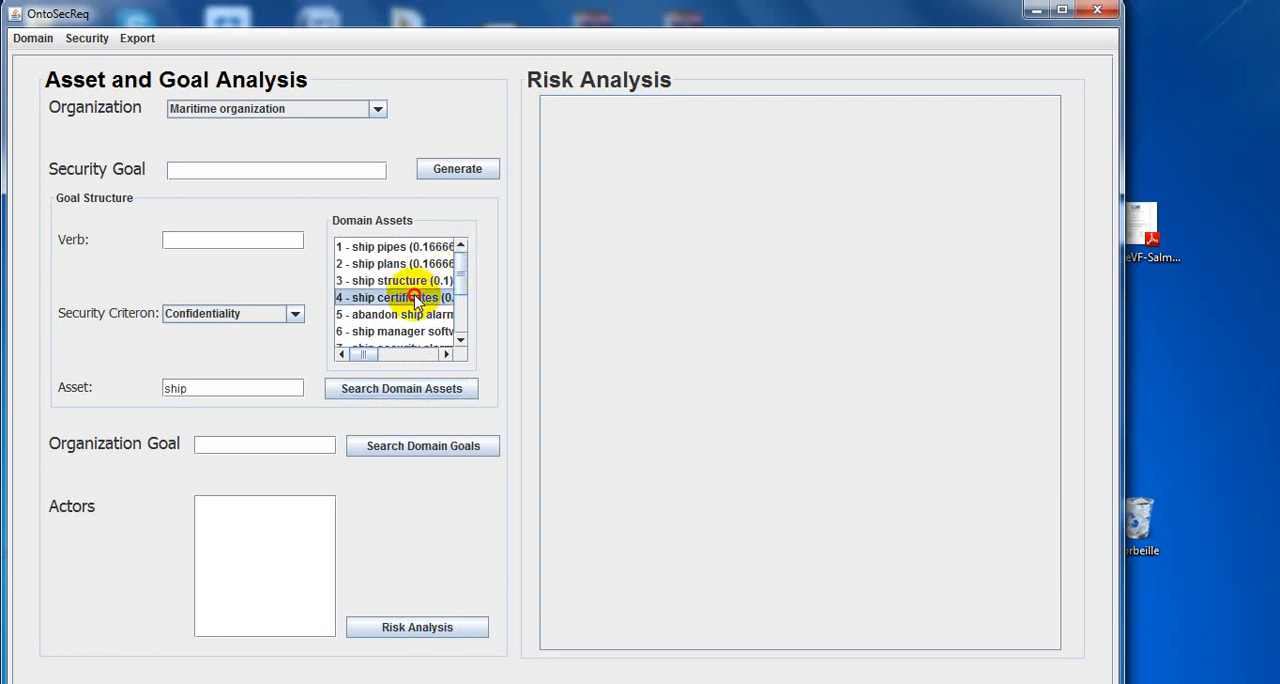
# Set the security criterion to Integrity and the verb to "maintenir", and generate the security goal.
pyautogui.click(289, 318)
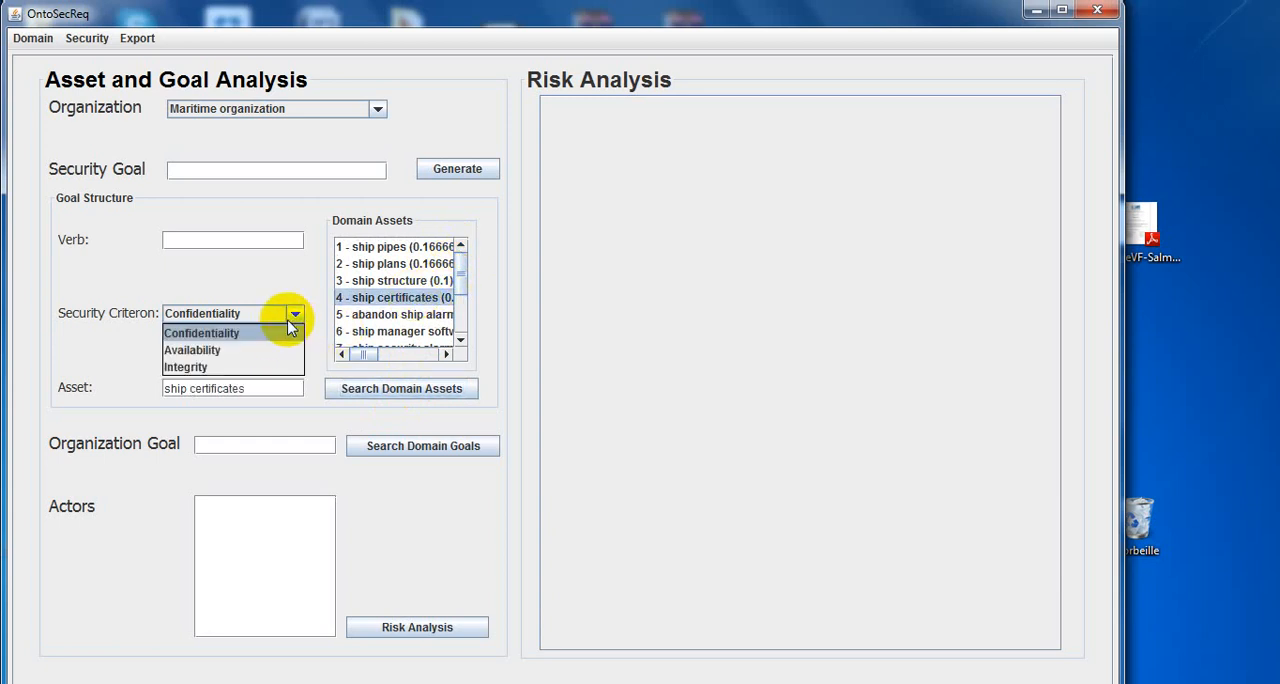
pyautogui.click(268, 368)
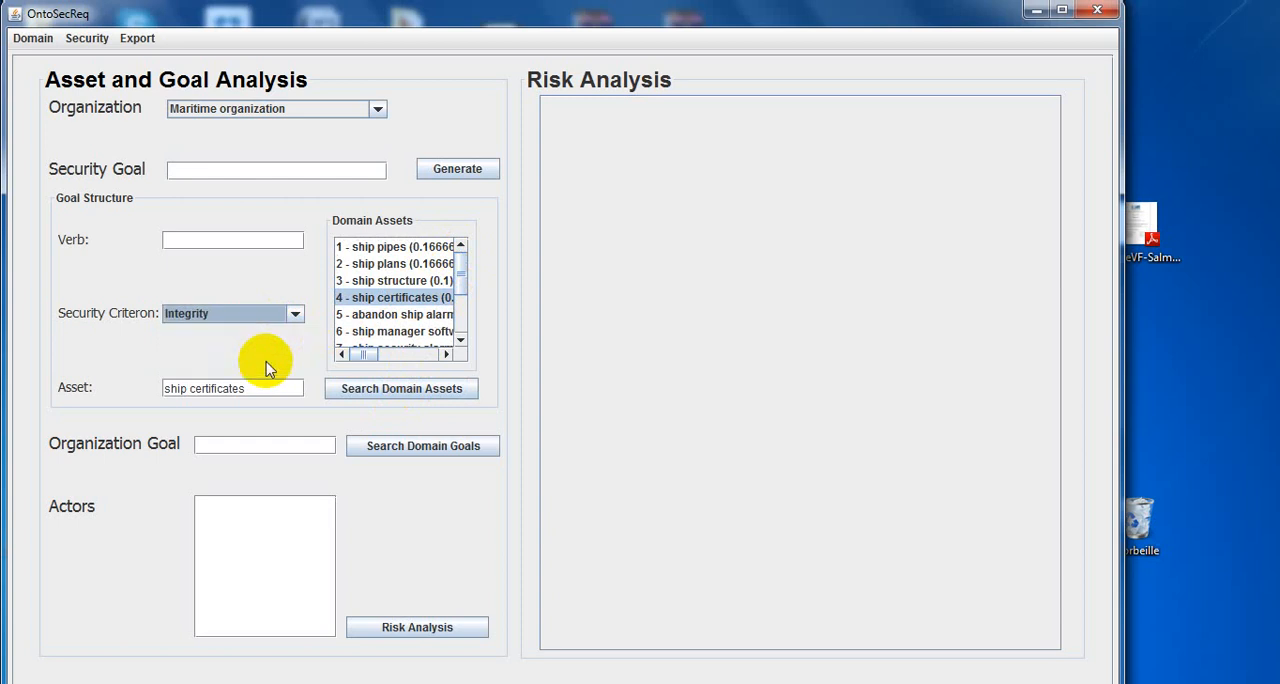
pyautogui.click(237, 239)
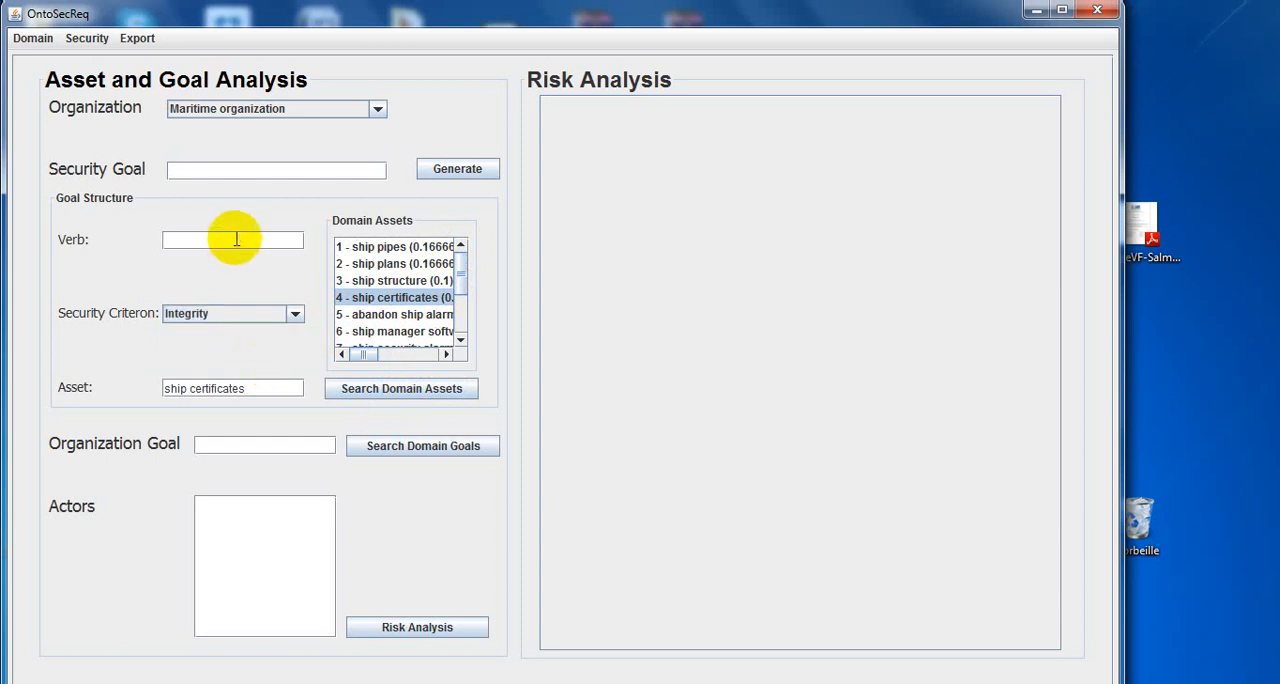
pyautogui.write('maintenir')
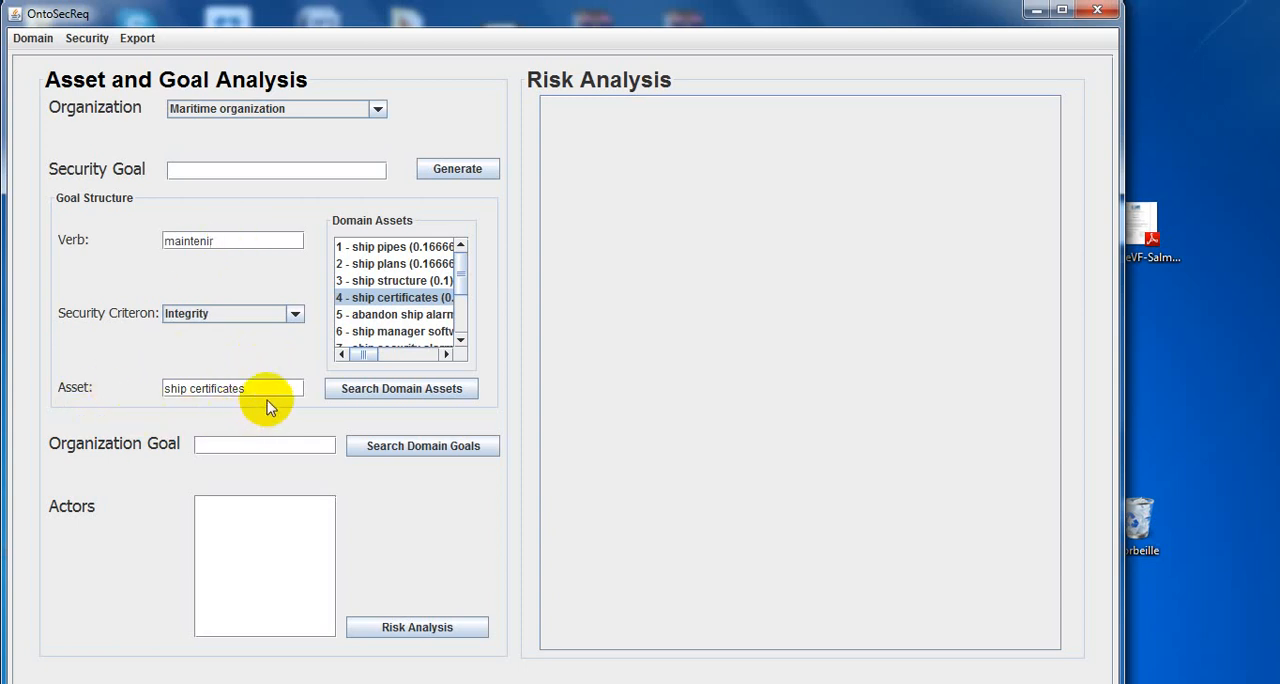
pyautogui.click(457, 169)
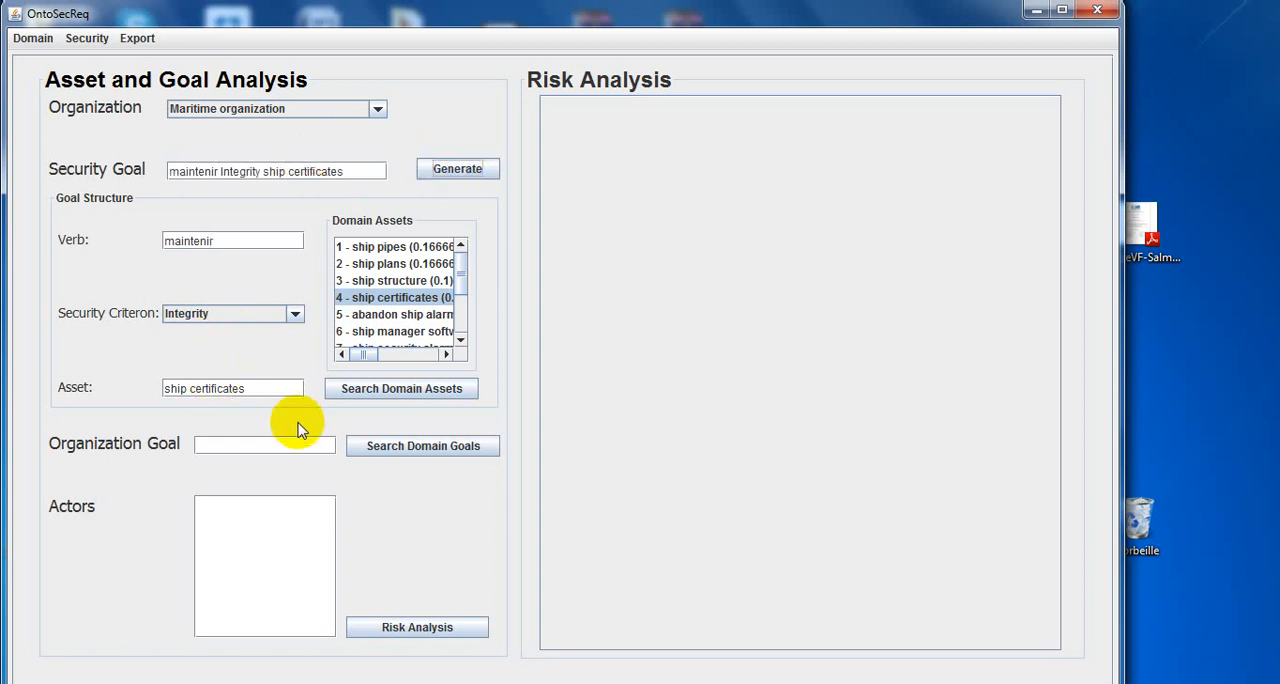
# Search the domain goals and choose manage_ship_documents as the organization goal.
pyautogui.click(413, 458)
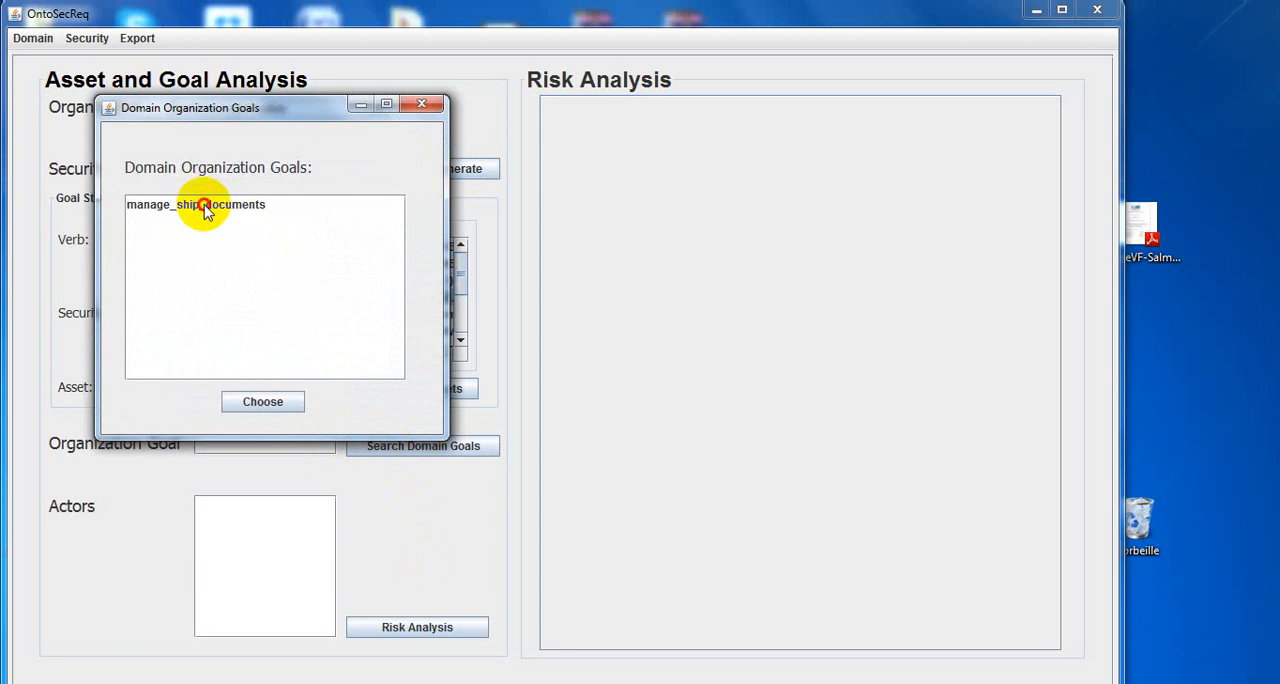
pyautogui.click(205, 211)
pyautogui.click(260, 402)
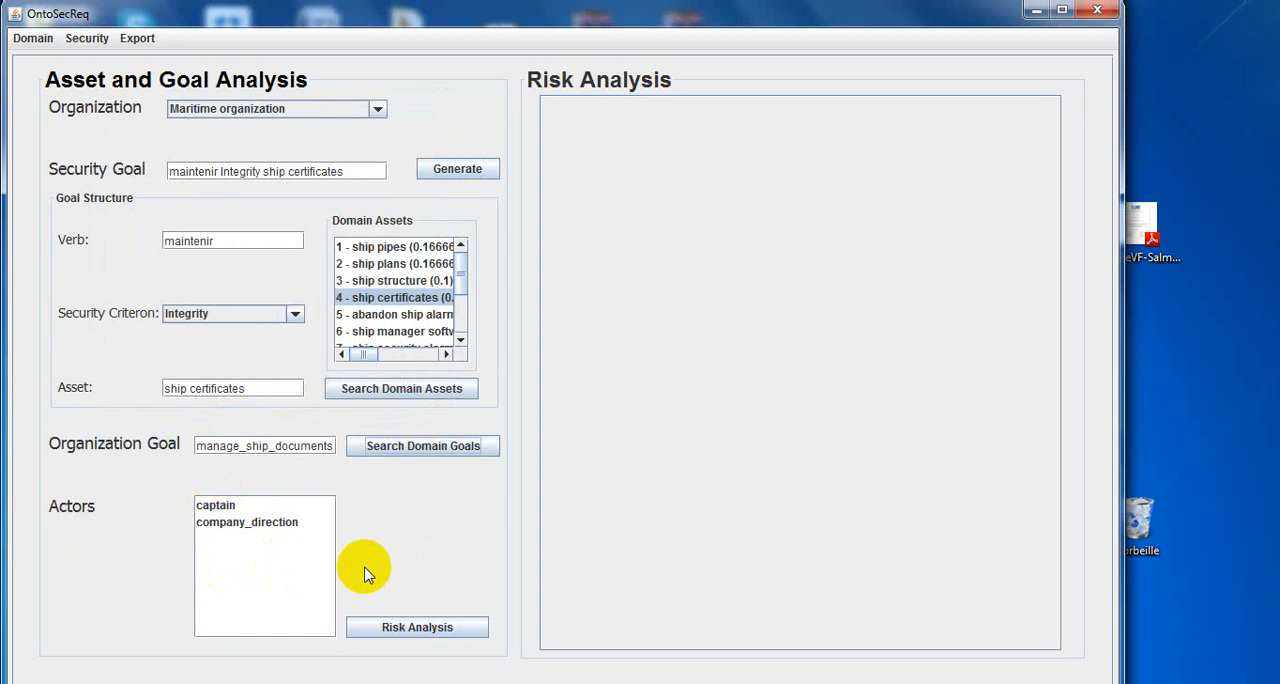
# Run the risk analysis for the ship certificates asset and look through its threats.
pyautogui.click(435, 627)
pyautogui.click(435, 627)
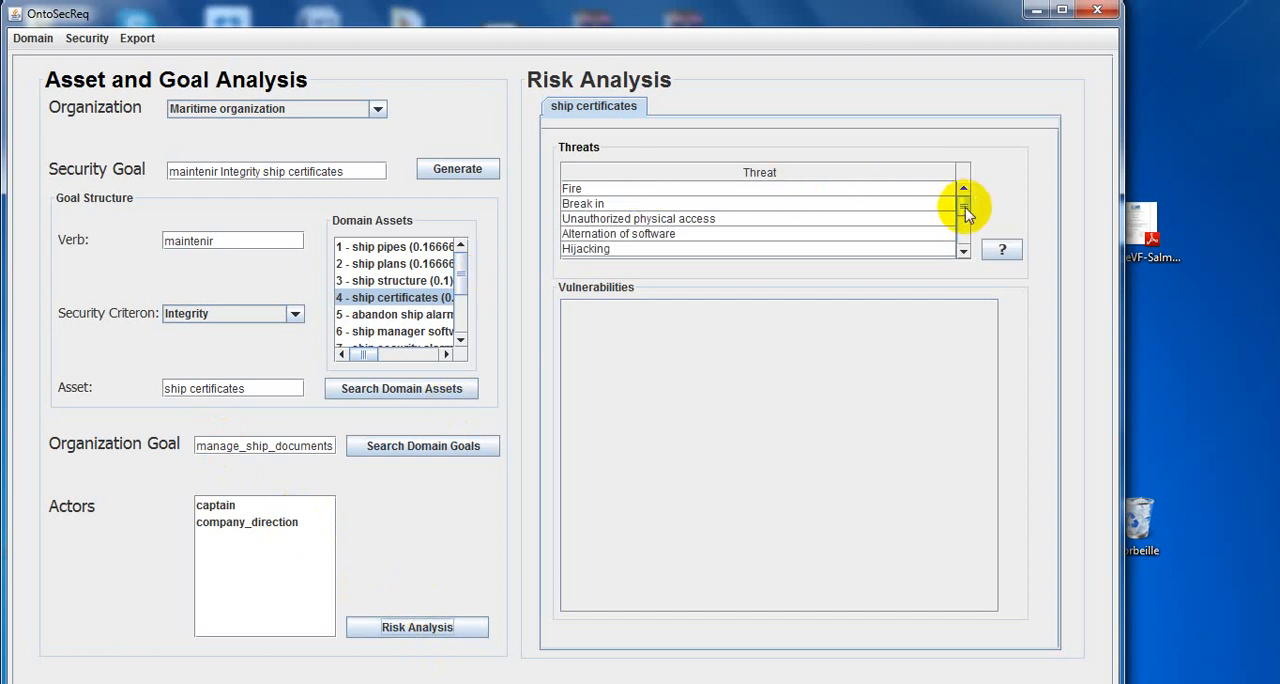
pyautogui.moveTo(964, 205)
pyautogui.mouseDown()
pyautogui.moveTo(963, 242)
pyautogui.moveTo(966, 192)
pyautogui.mouseUp()
# Display the vulnerabilities of the Fire and Break in threats, and elicit the requirement for Fire's "No testing of fire extinguishers".
pyautogui.click(583, 189)
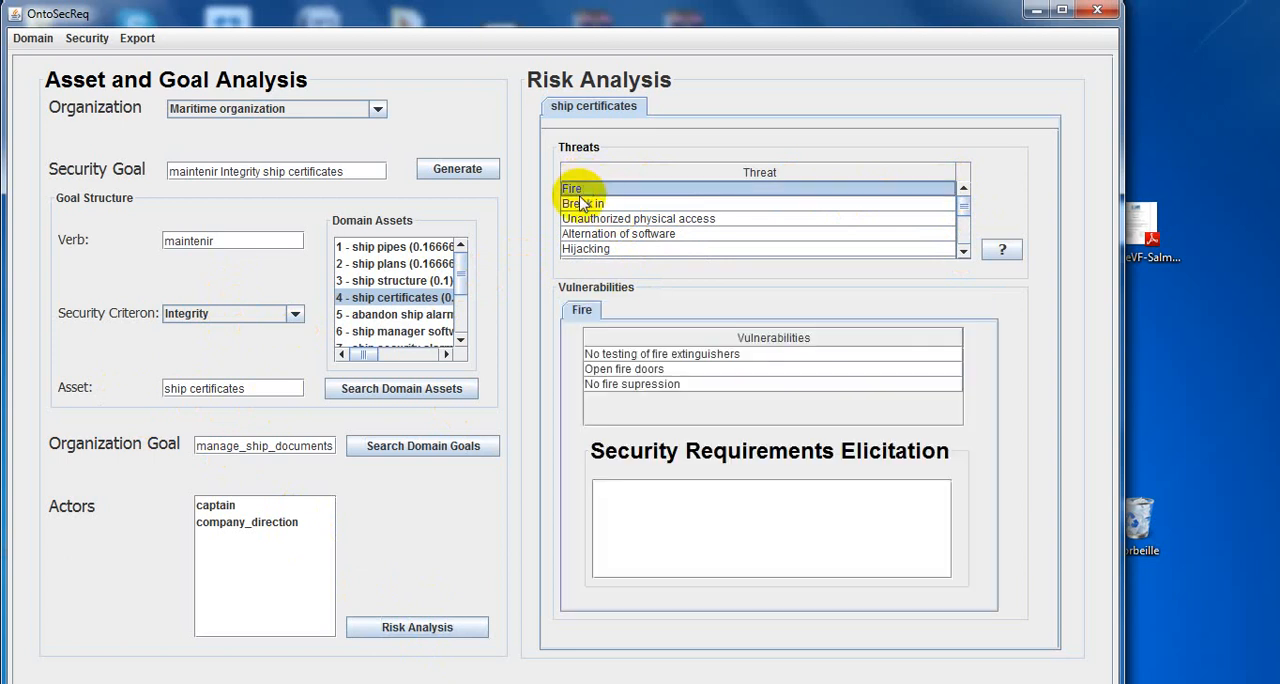
pyautogui.click(590, 204)
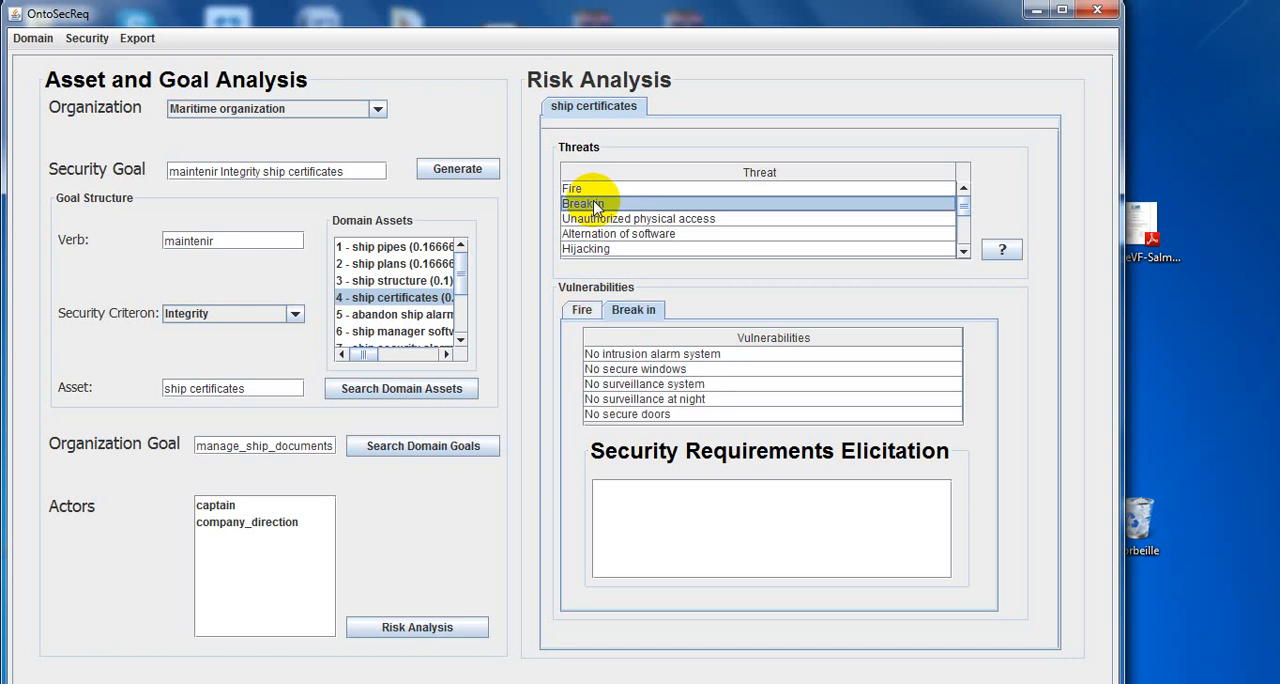
pyautogui.click(576, 312)
pyautogui.click(622, 358)
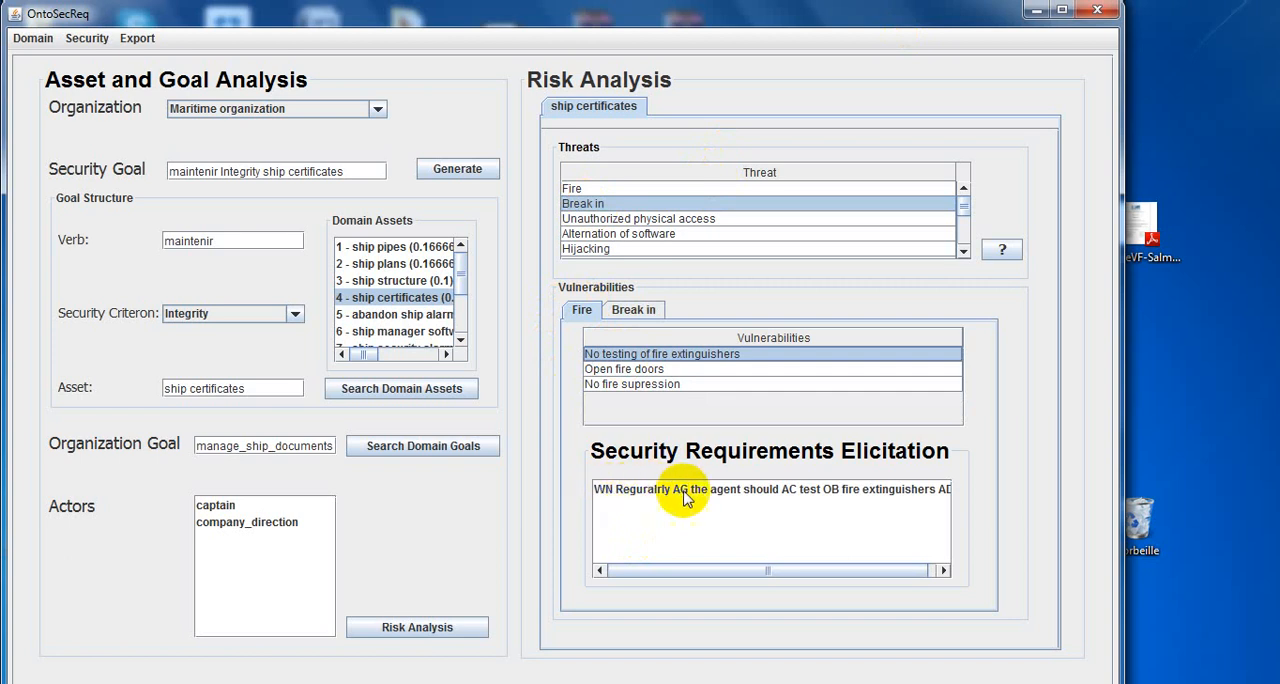
# Open the elicited fire extinguisher requirement for editing and set its object to flexiFOG_fire_extinguisher.
pyautogui.click(782, 490)
pyautogui.click(782, 490)
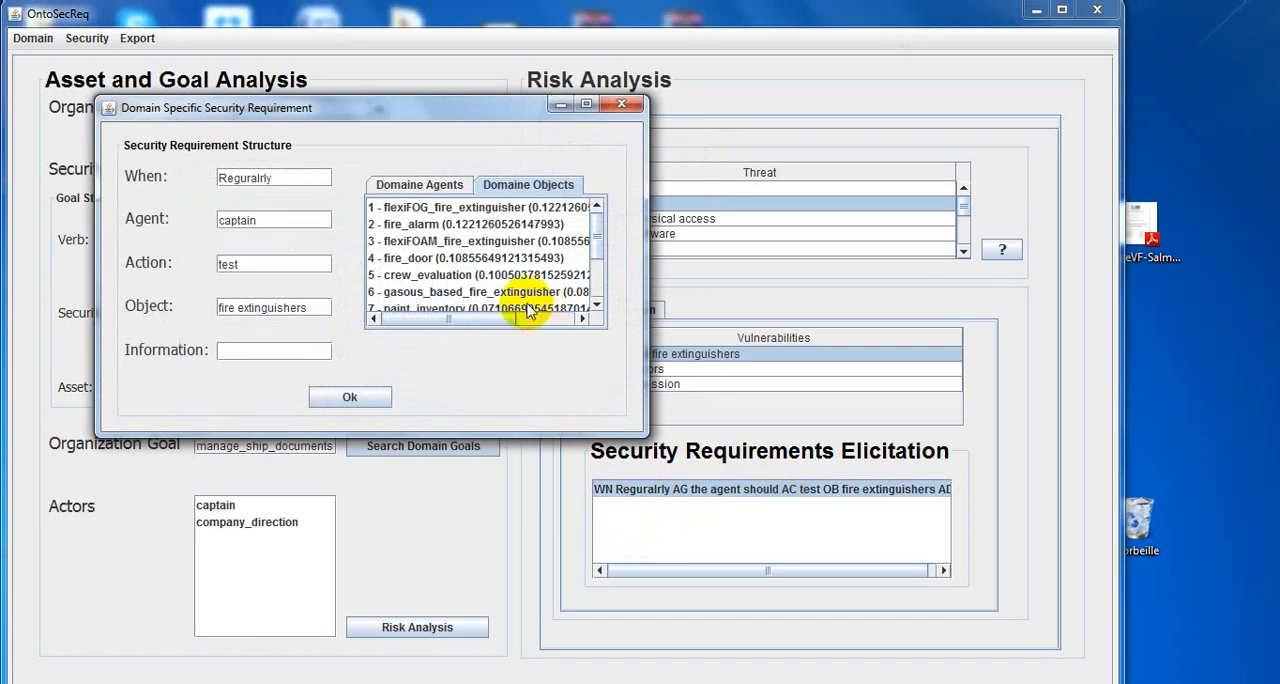
pyautogui.click(437, 210)
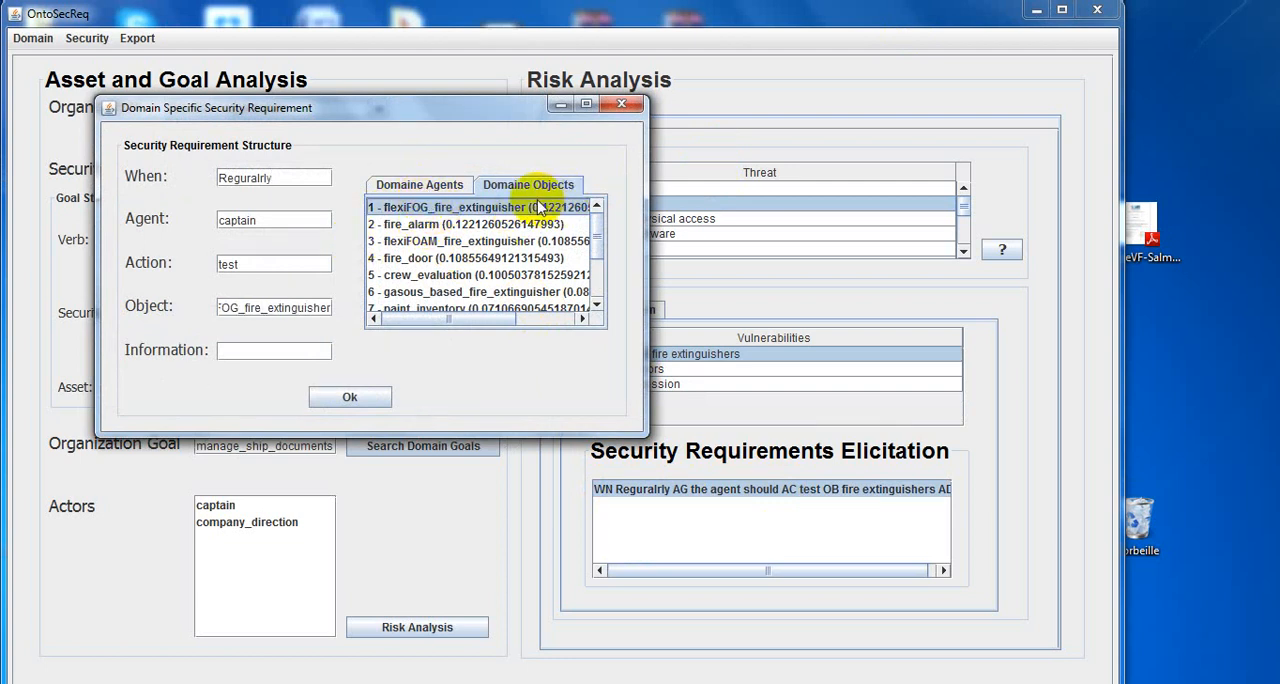
# Review the domain agents available for the requirement's Agent field.
pyautogui.click(420, 183)
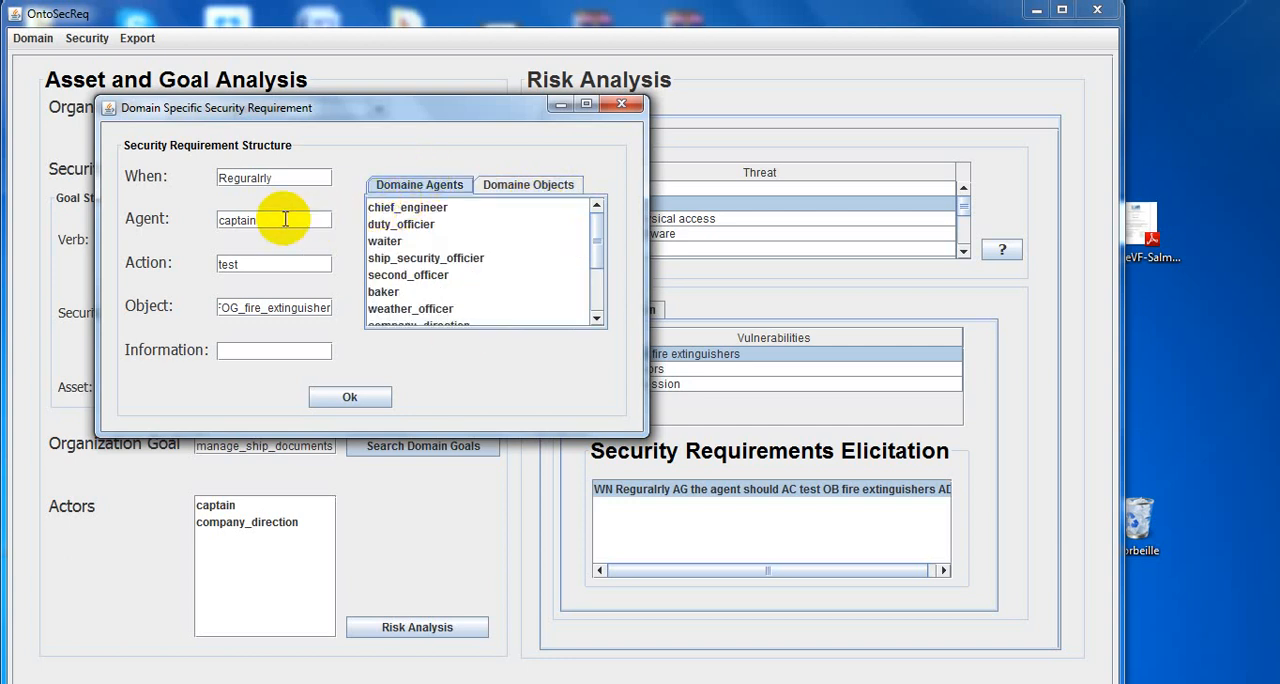
pyautogui.doubleClick(286, 220)
pyautogui.click(286, 219)
pyautogui.doubleClick(286, 218)
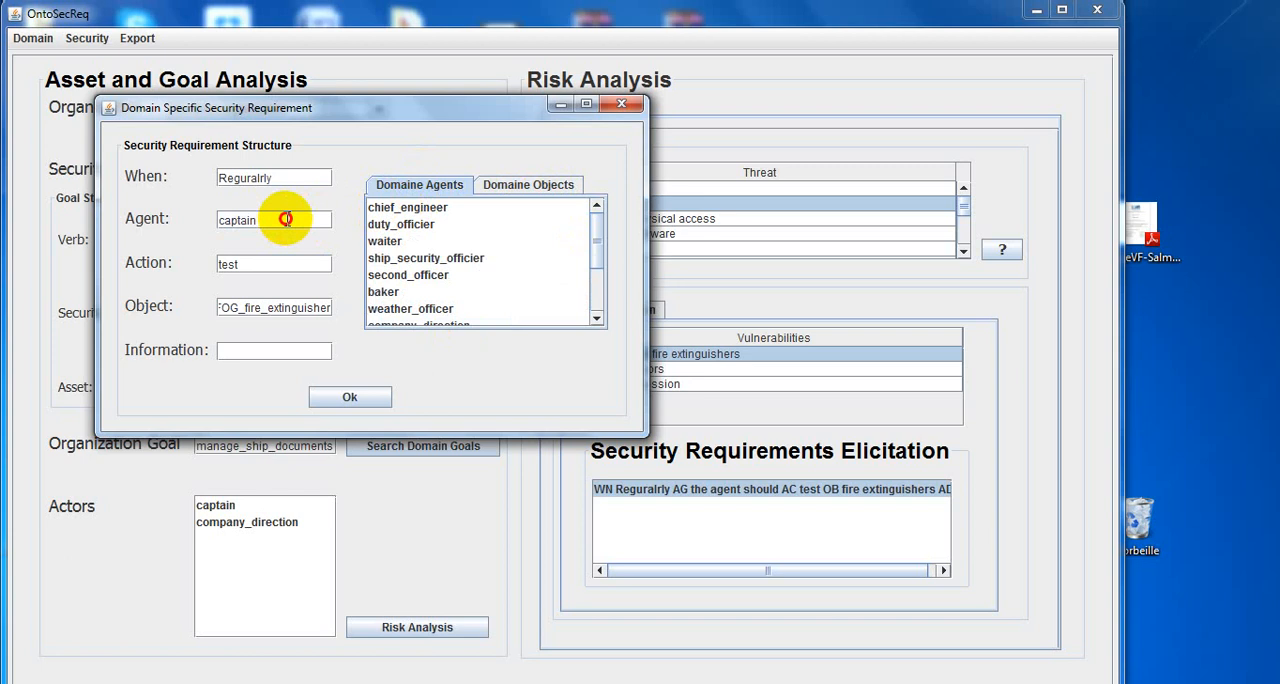
pyautogui.doubleClick(287, 219)
pyautogui.doubleClick(287, 219)
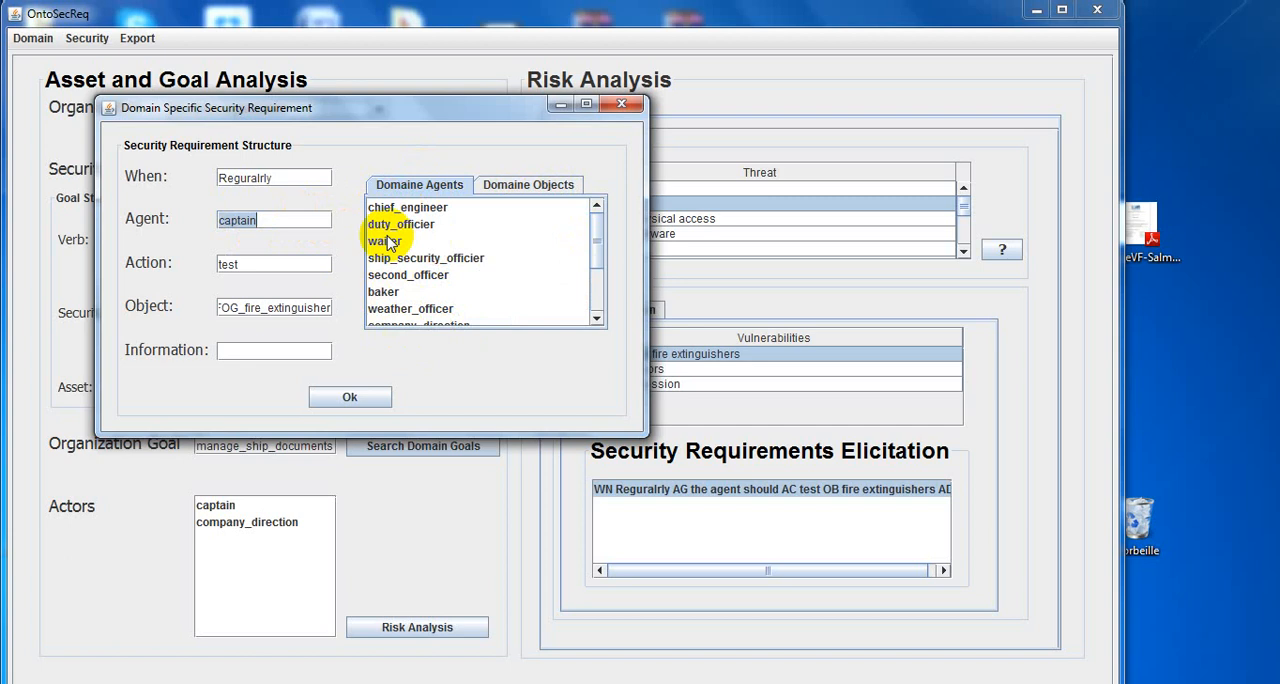
# Set the requirement's When value to "Every week" and confirm the domain-specific security requirement.
pyautogui.doubleClick(287, 174)
pyautogui.doubleClick(287, 174)
pyautogui.click(287, 174)
pyautogui.doubleClick(287, 174)
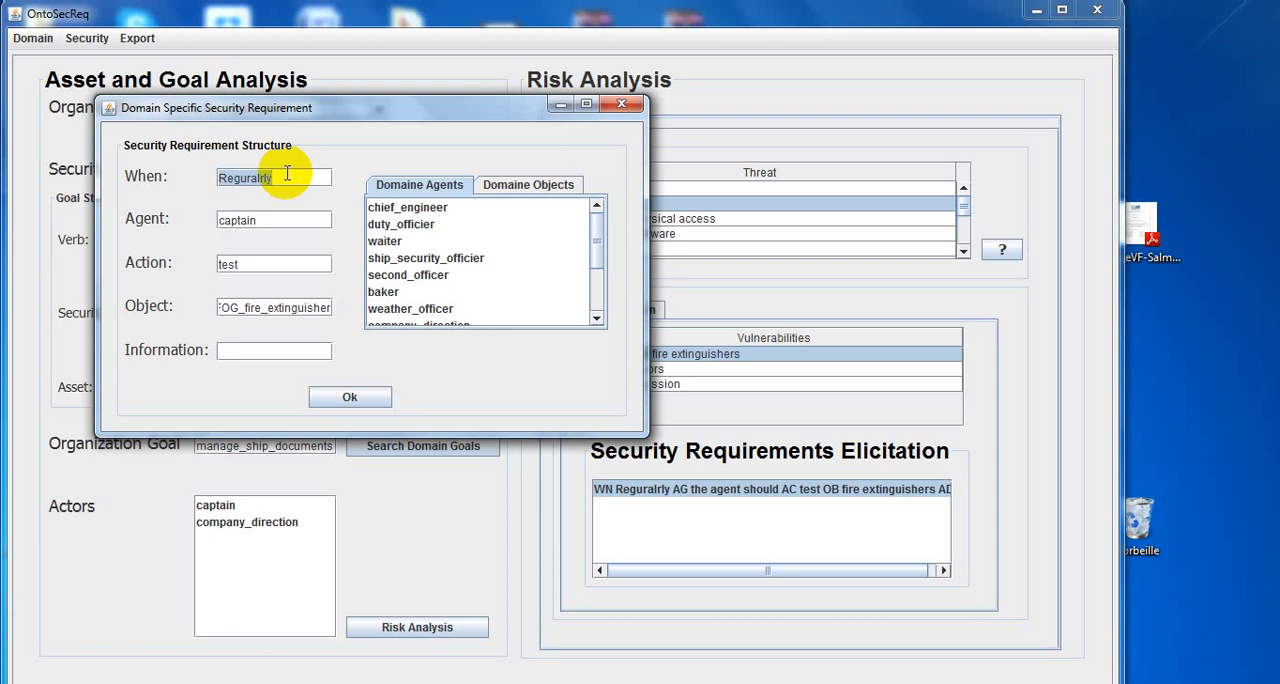
pyautogui.write('Every week')
pyautogui.click(353, 398)
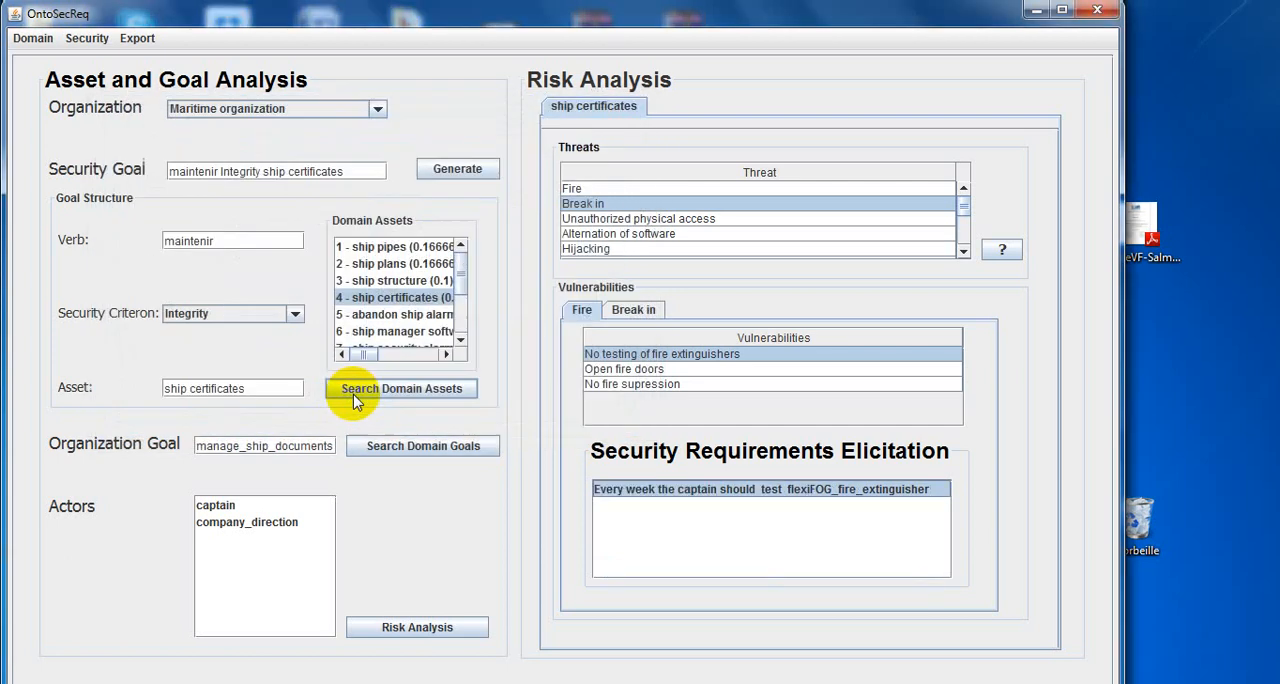
# Elicit the requirement for Fire's "Open fire doors" vulnerability, set its object to sliding_door and confirm it.
pyautogui.click(649, 372)
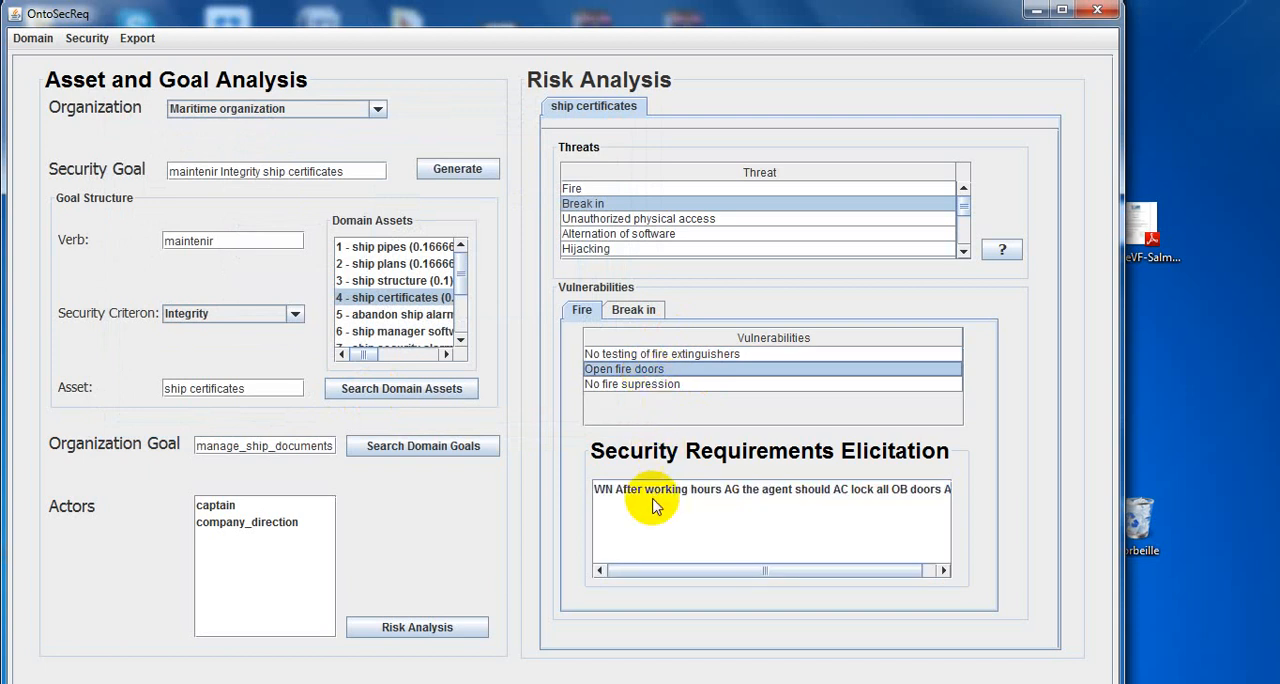
pyautogui.doubleClick(653, 494)
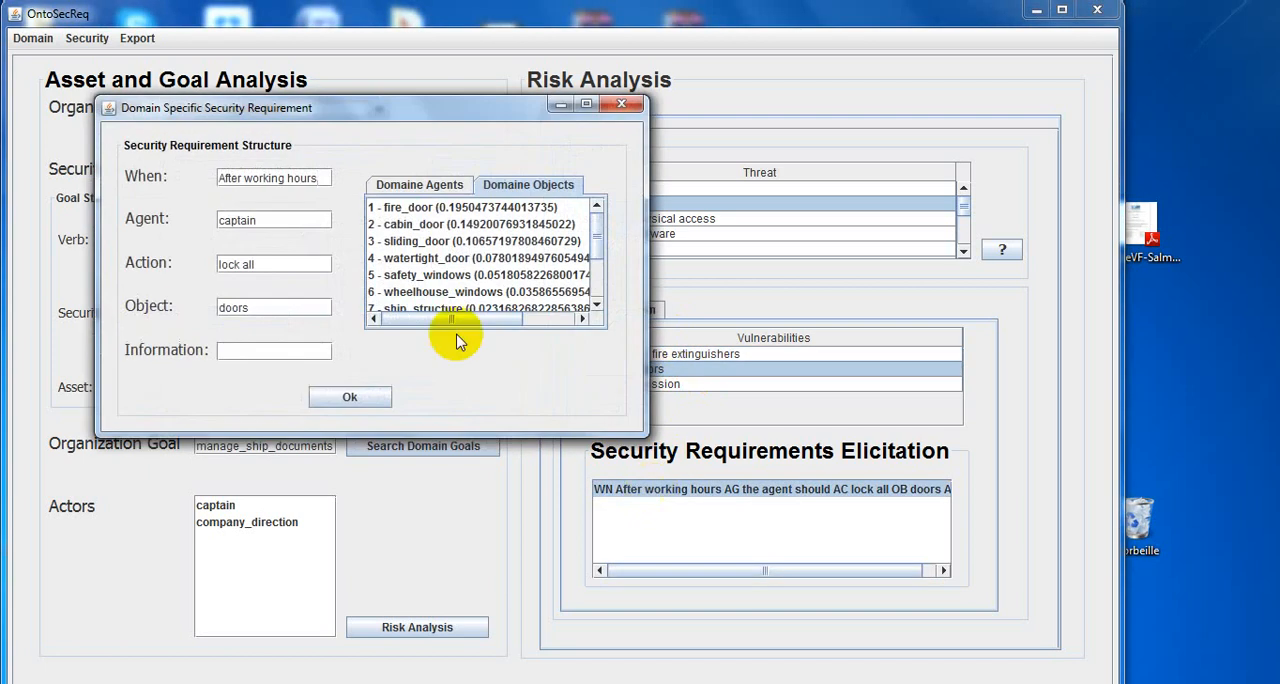
pyautogui.click(440, 243)
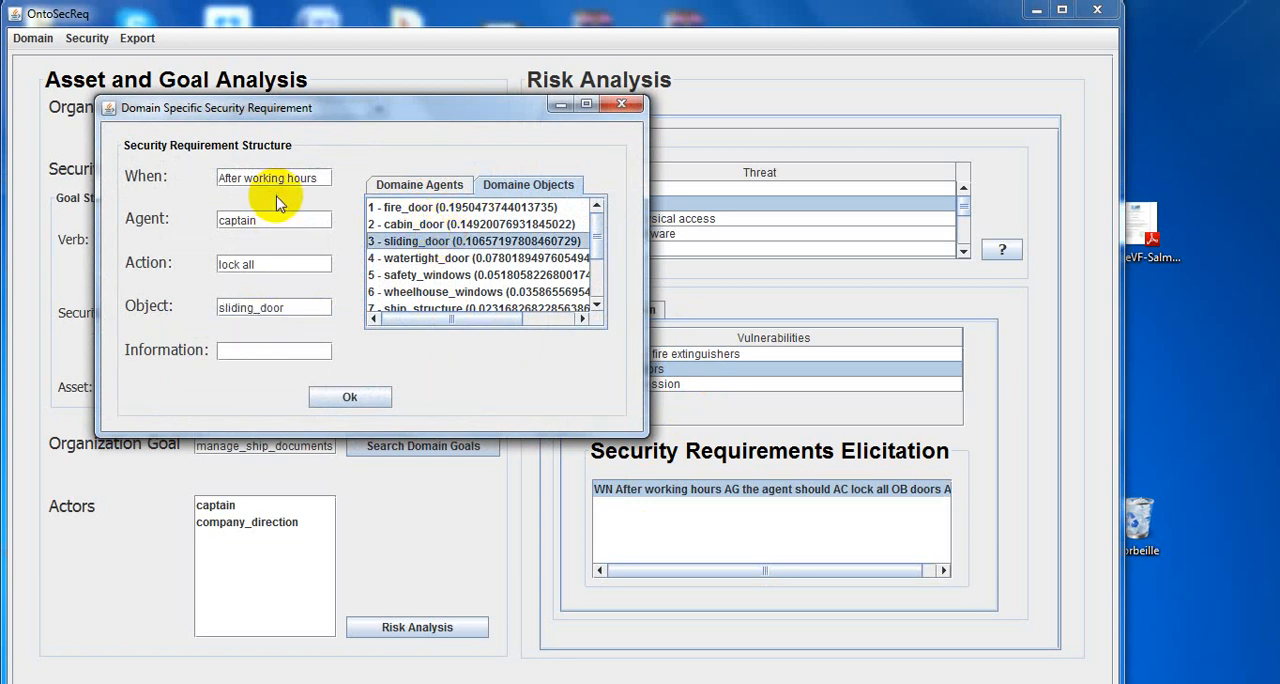
pyautogui.click(340, 399)
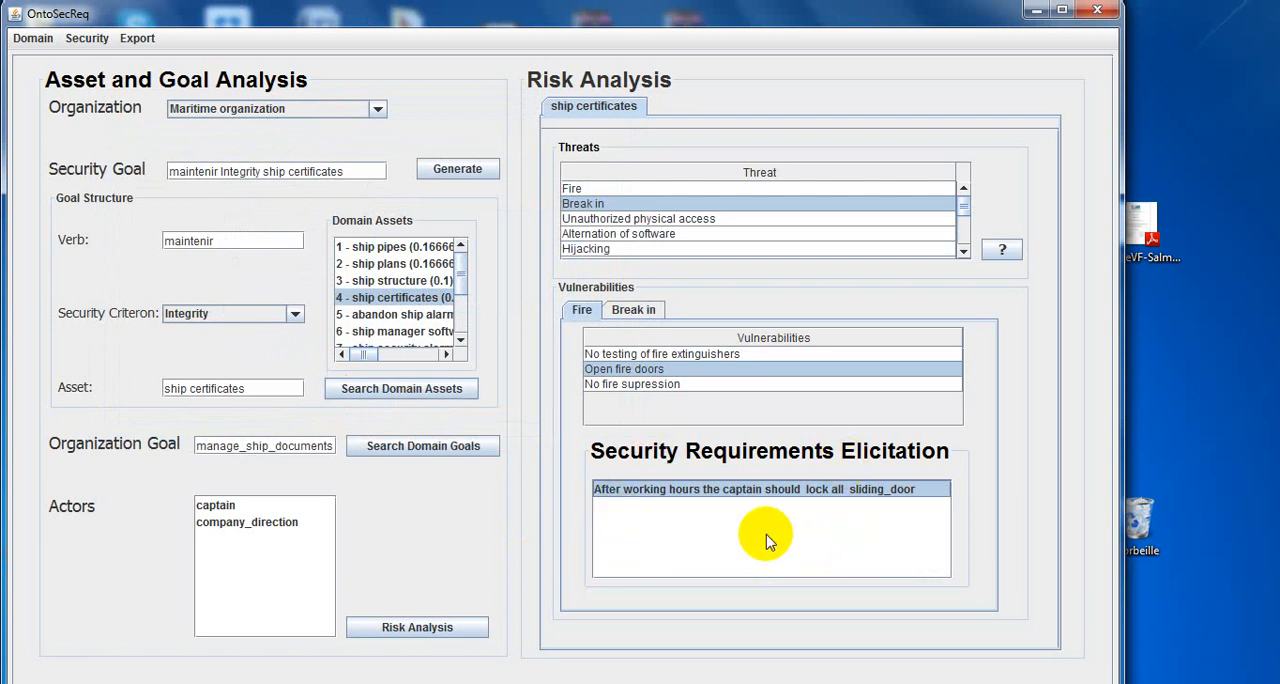
# Elicit the requirement for Break in's "No intrusion alarm system" vulnerability, set its object to general_alarm and confirm it.
pyautogui.click(652, 311)
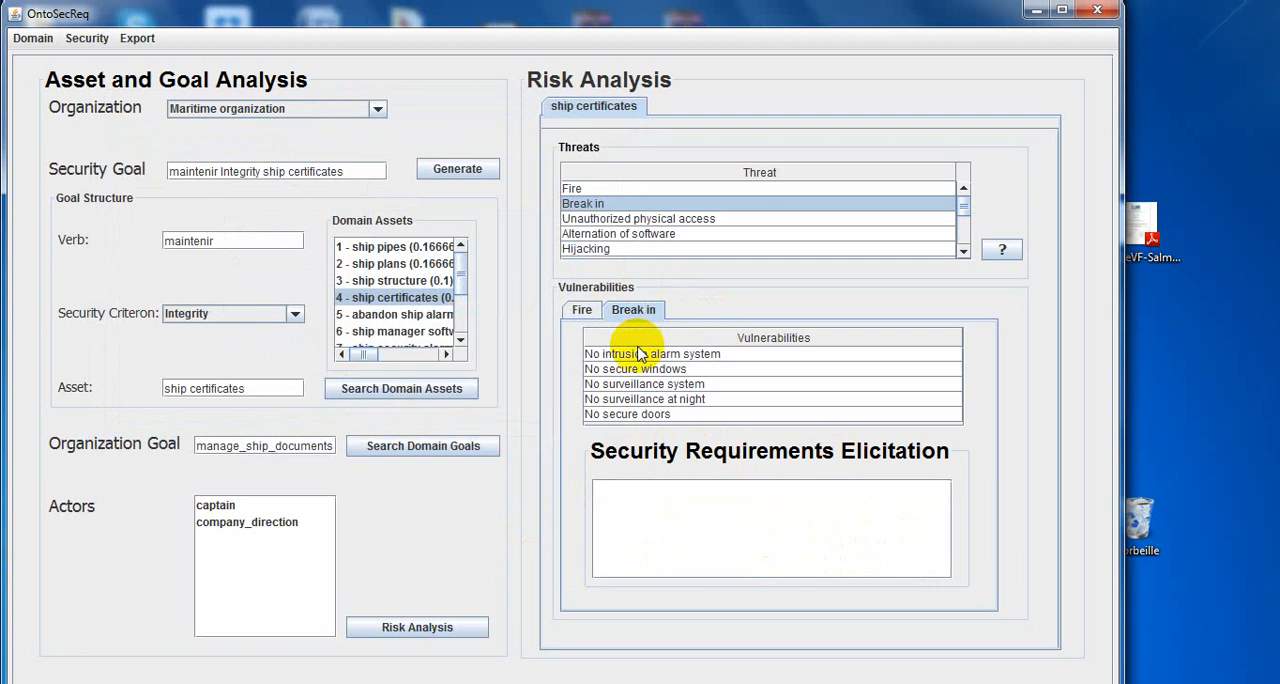
pyautogui.click(638, 354)
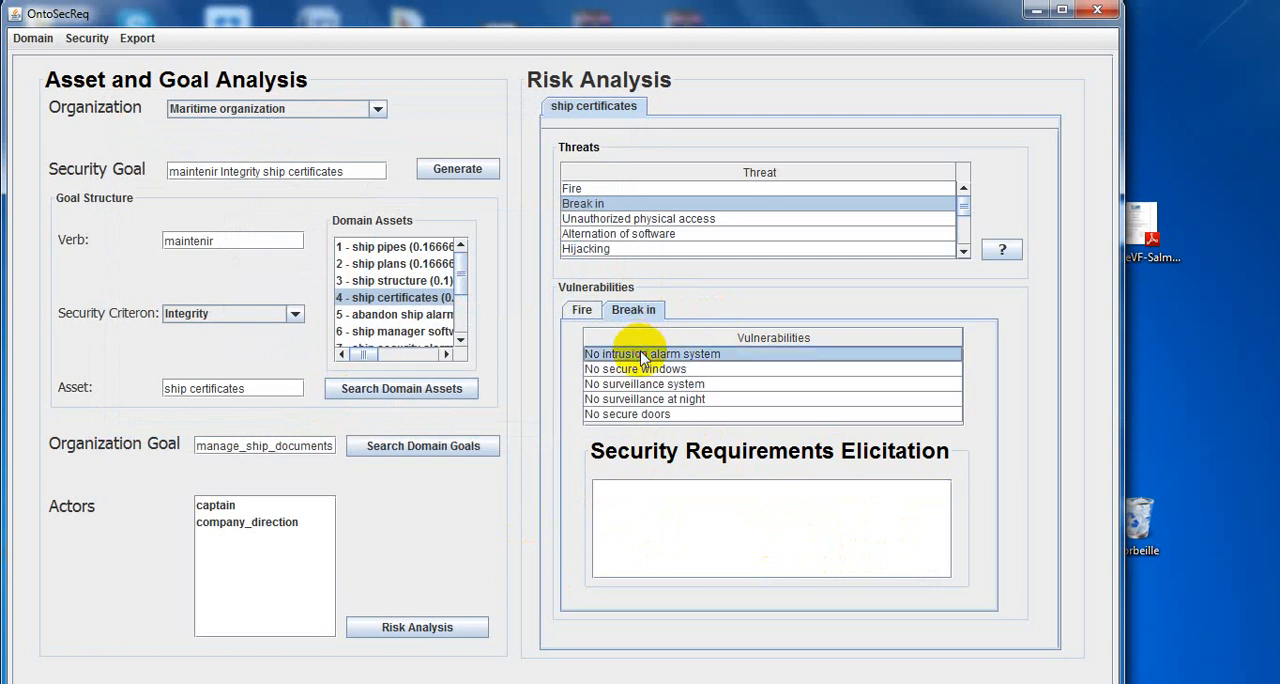
pyautogui.click(657, 489)
pyautogui.doubleClick(657, 491)
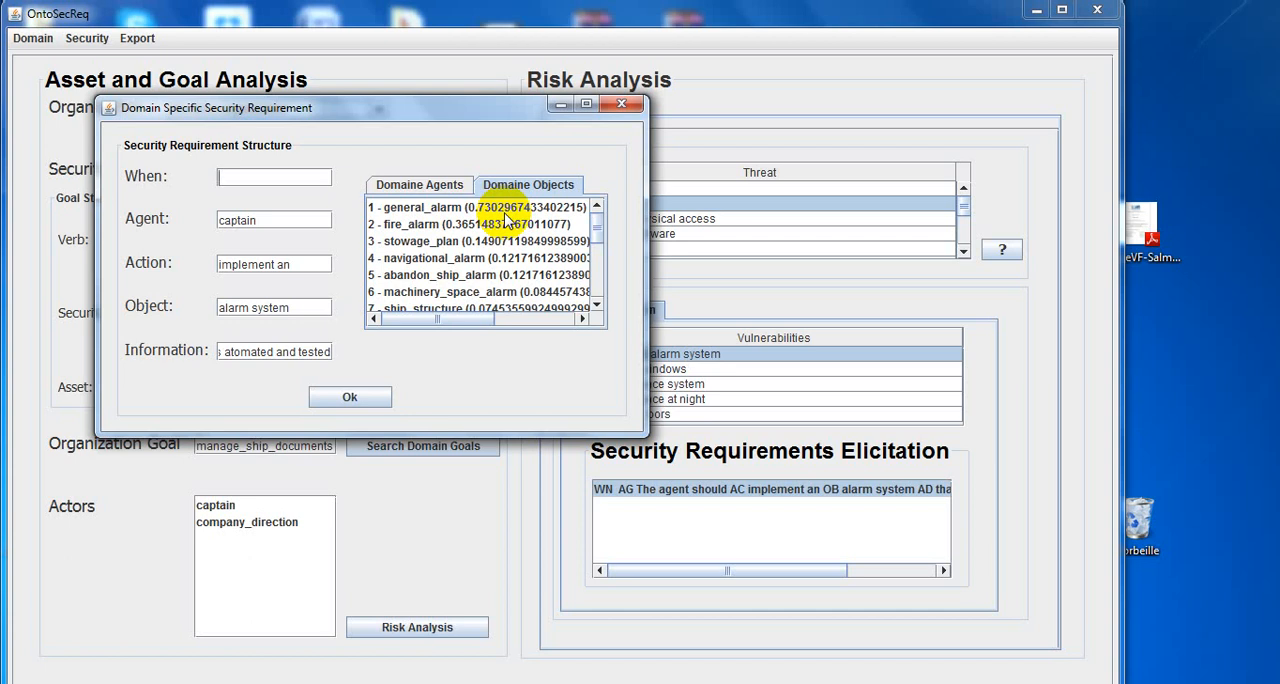
pyautogui.click(455, 259)
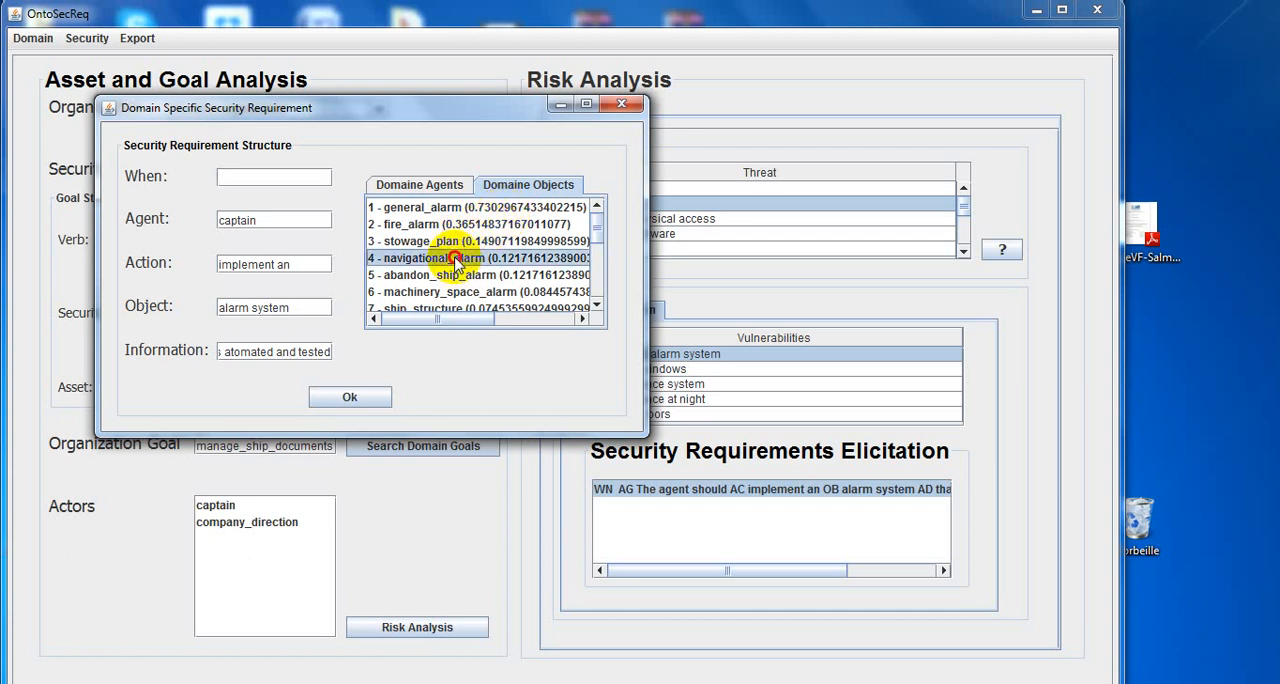
pyautogui.click(435, 208)
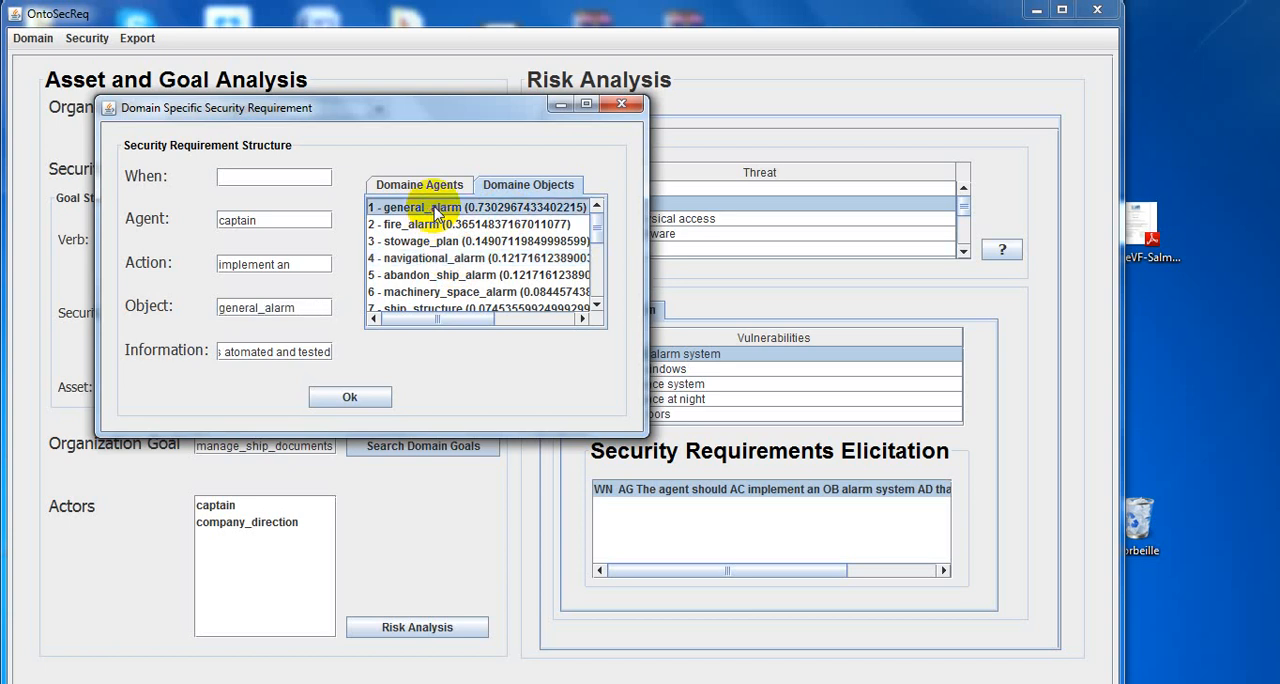
pyautogui.click(352, 399)
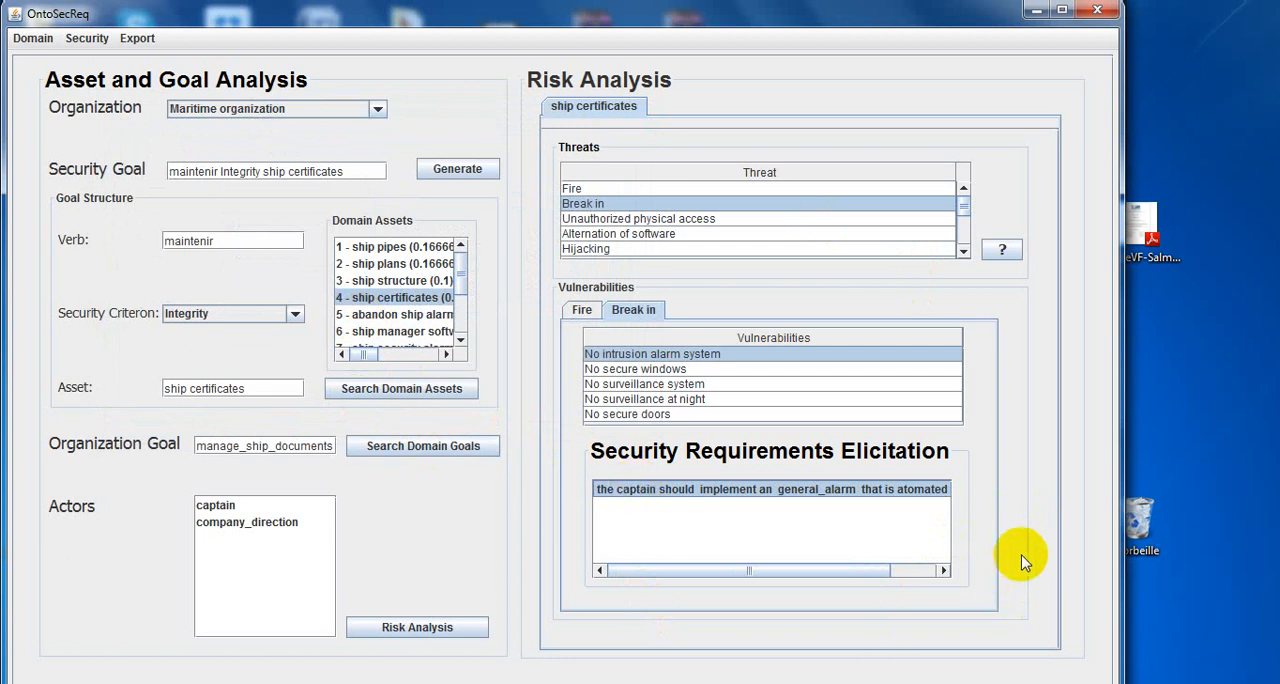
# Export the Security Requirements Analysis Model and the Security Requirements Analysis Report.
pyautogui.click(143, 39)
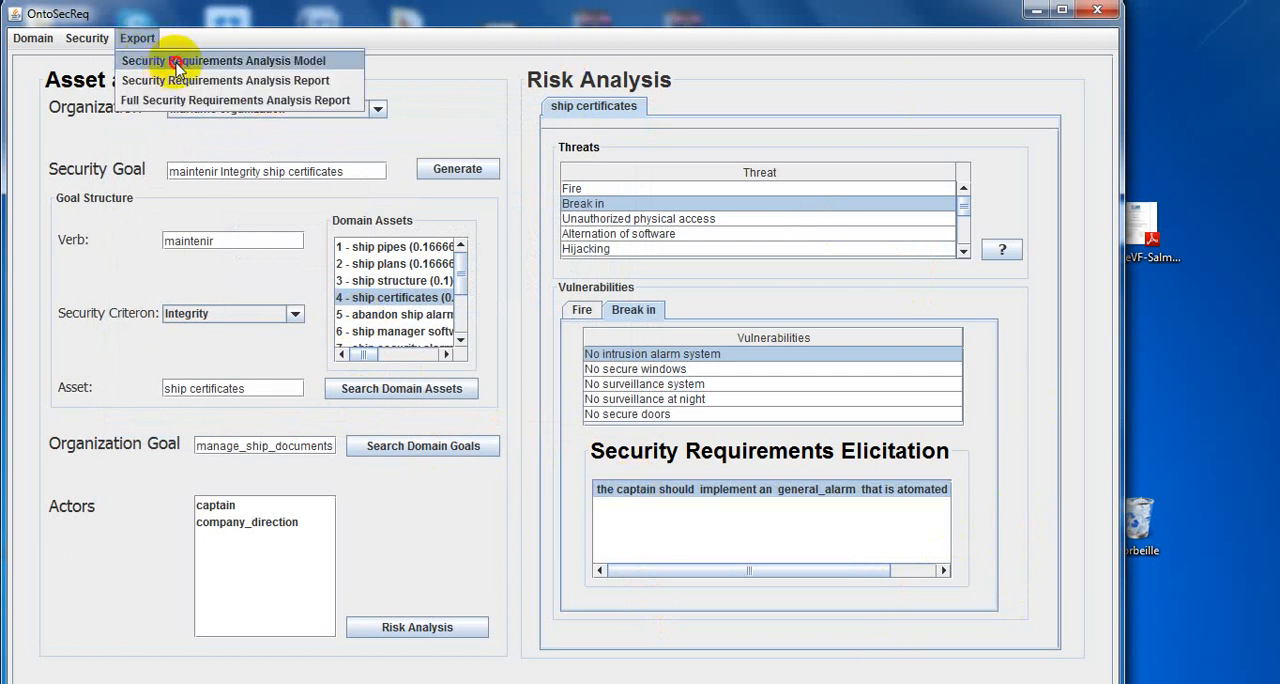
pyautogui.click(176, 64)
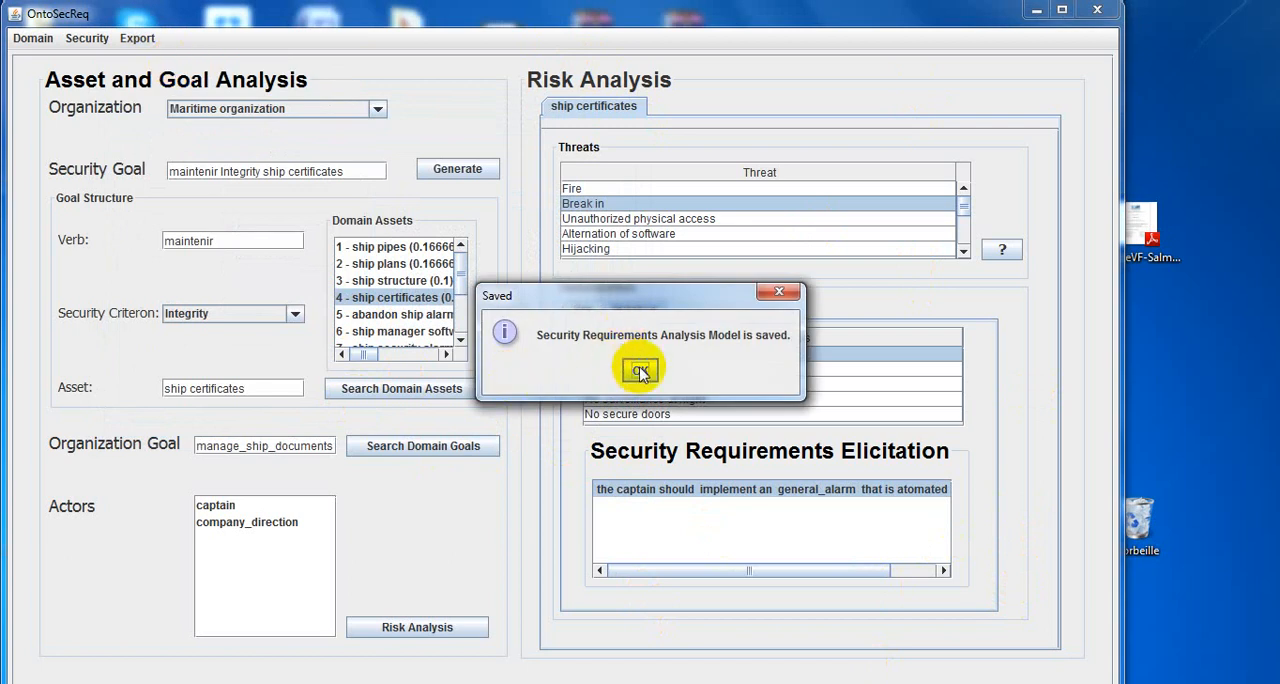
pyautogui.click(640, 372)
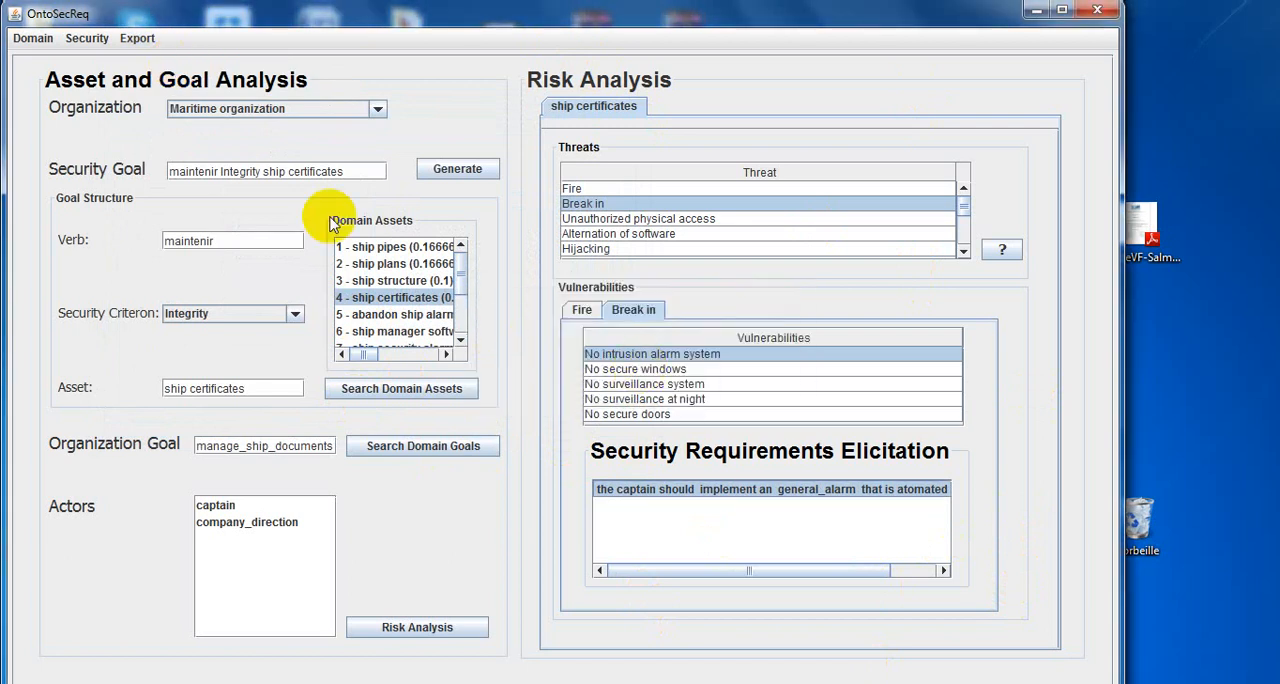
pyautogui.click(139, 42)
pyautogui.click(166, 84)
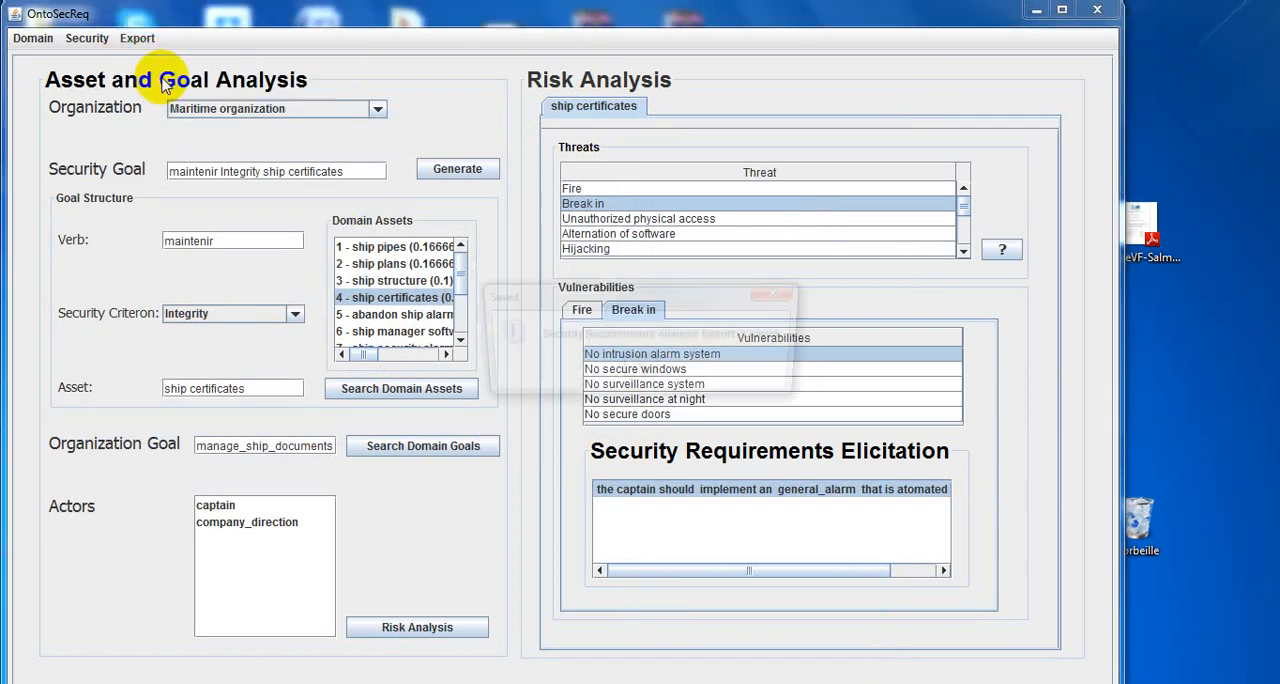
pyautogui.click(641, 371)
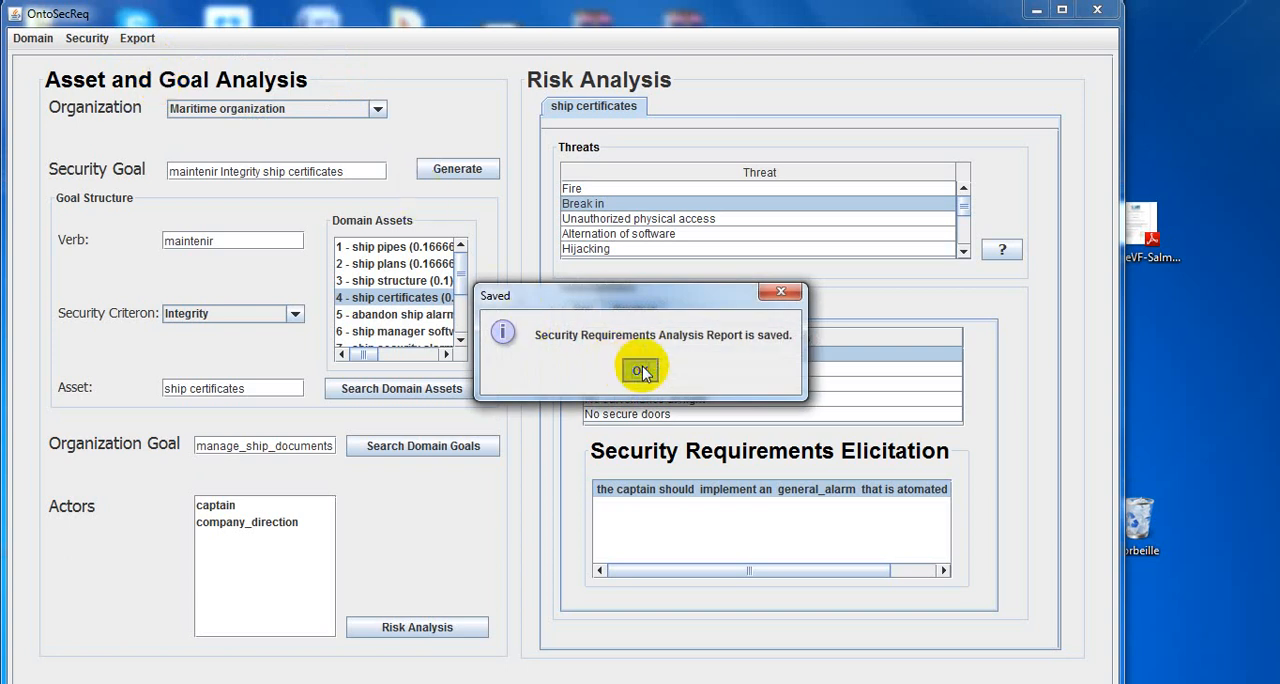
# Export the Full Security Requirements Analysis Report.
pyautogui.click(143, 40)
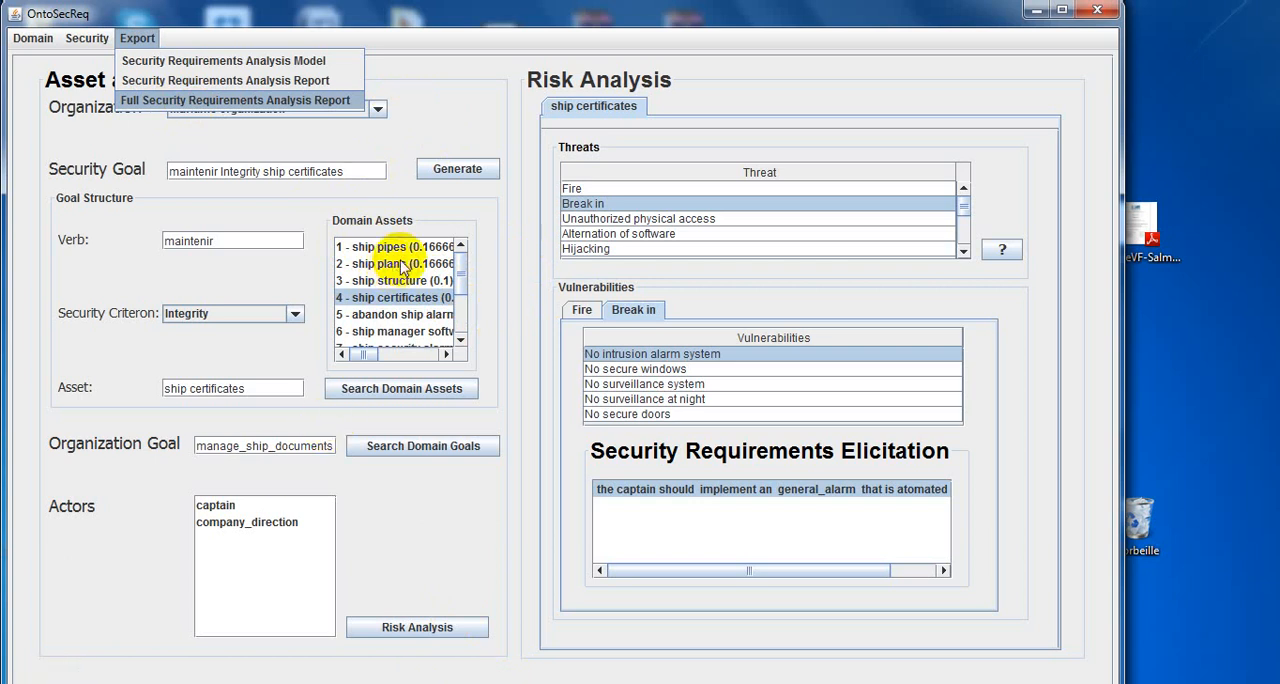
pyautogui.click(28, 683)
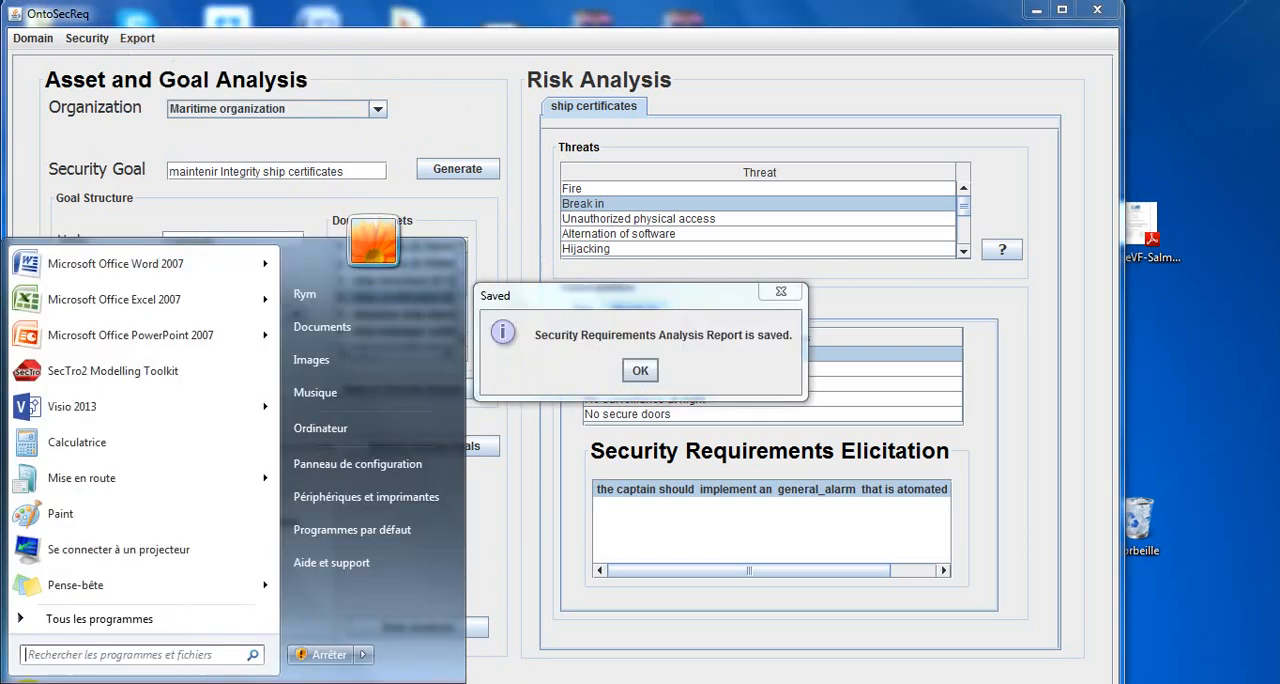
pyautogui.click(641, 371)
pyautogui.click(641, 371)
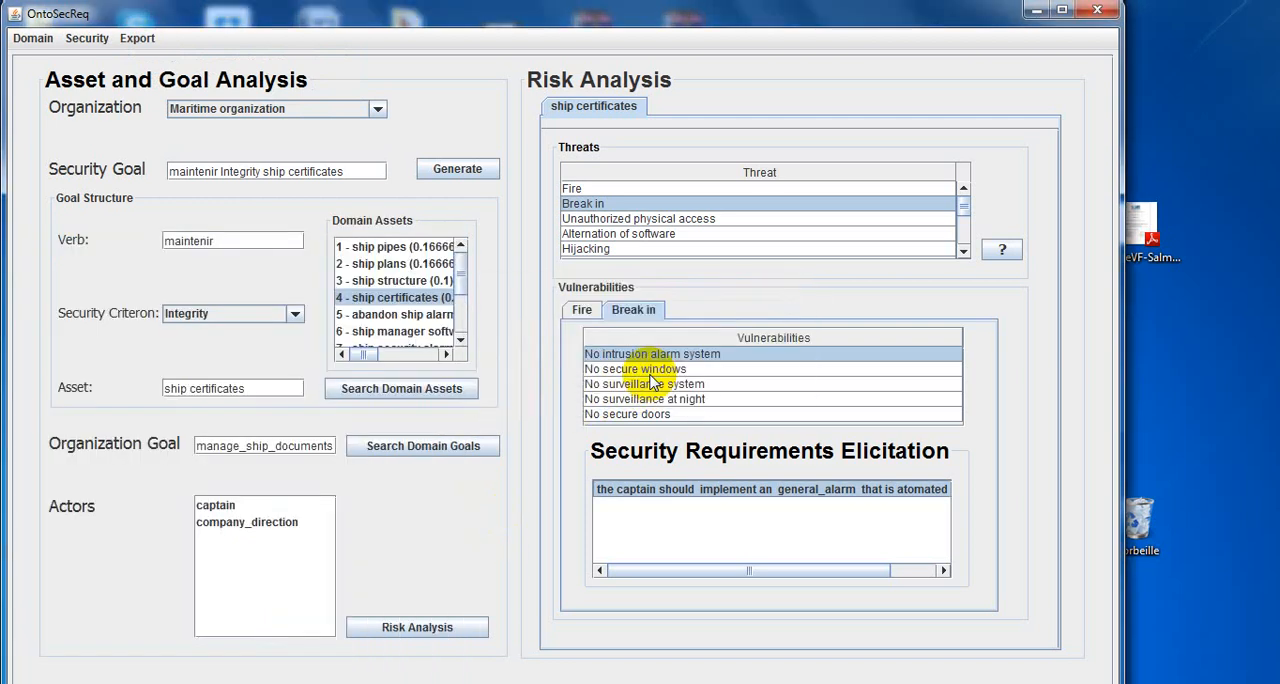
# Launch SecTro2 Modelling Toolkit, and open the project's Models folder in the file explorer.
pyautogui.click(28, 676)
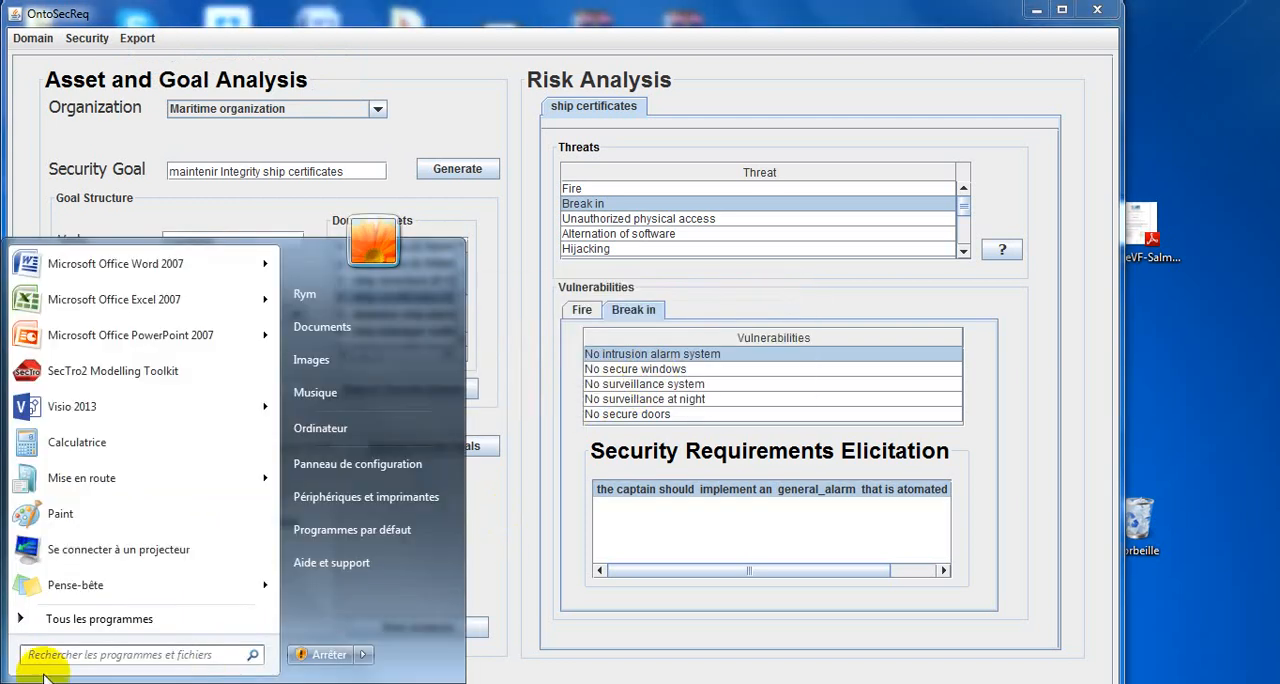
pyautogui.click(127, 372)
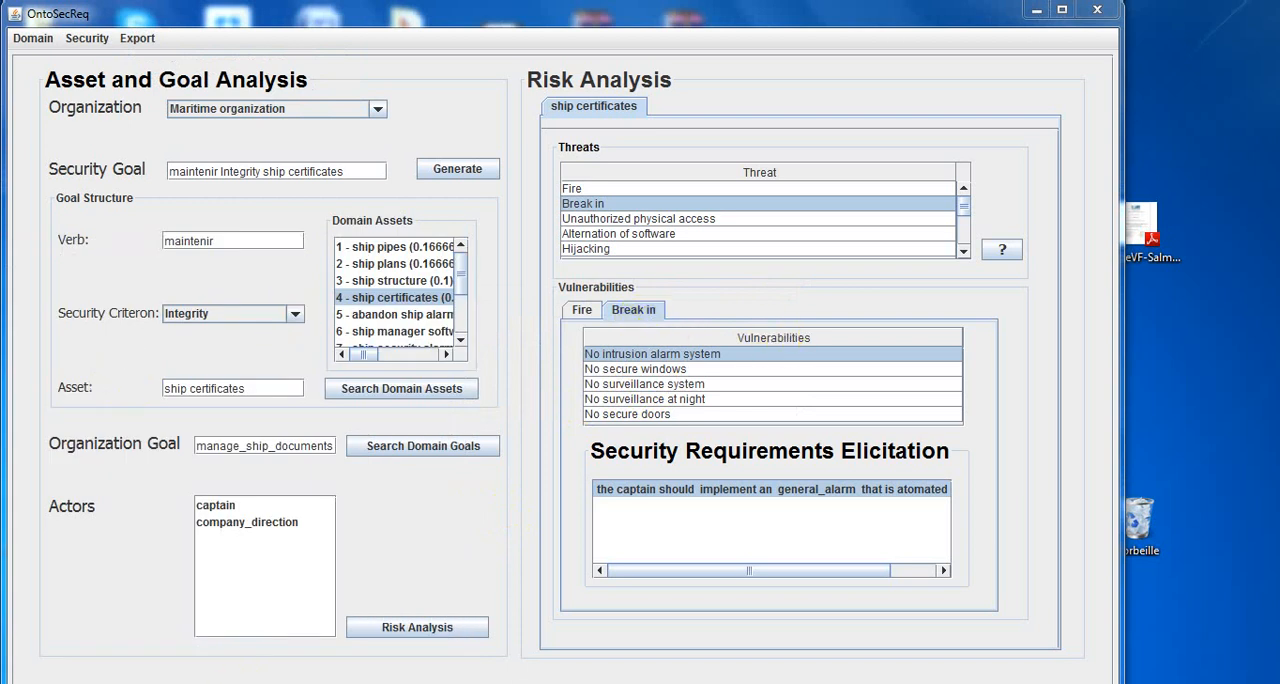
pyautogui.click(124, 682)
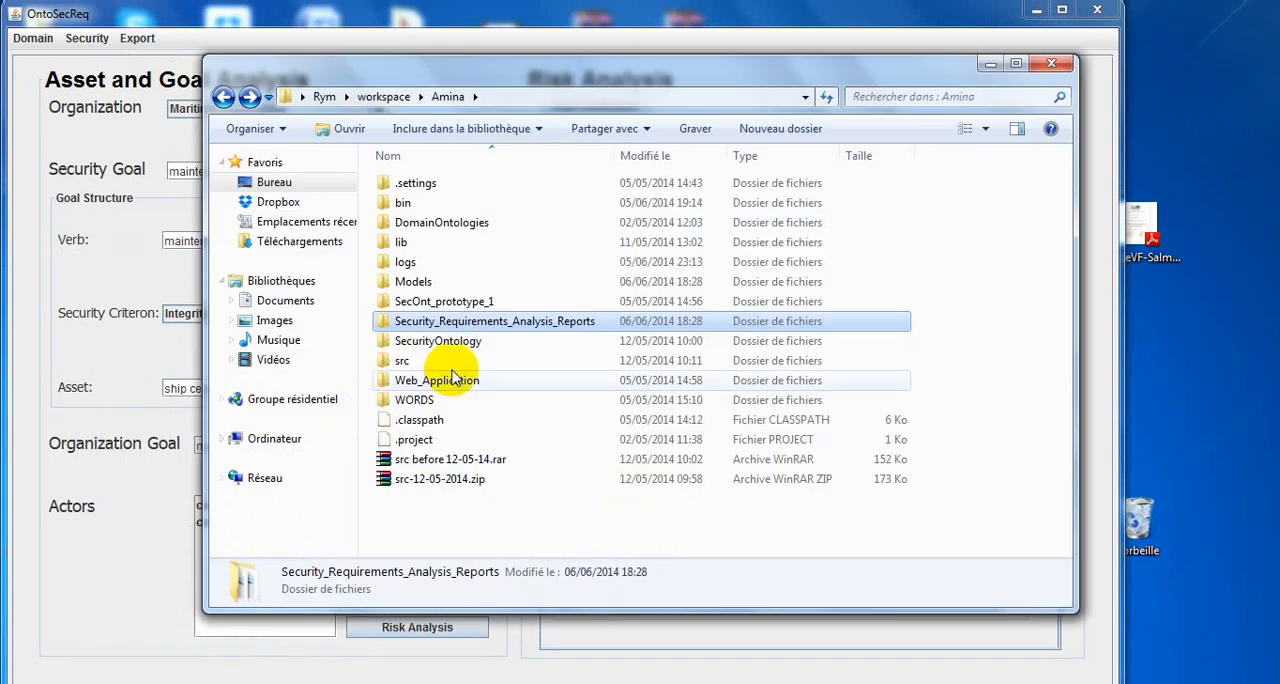
pyautogui.doubleClick(444, 283)
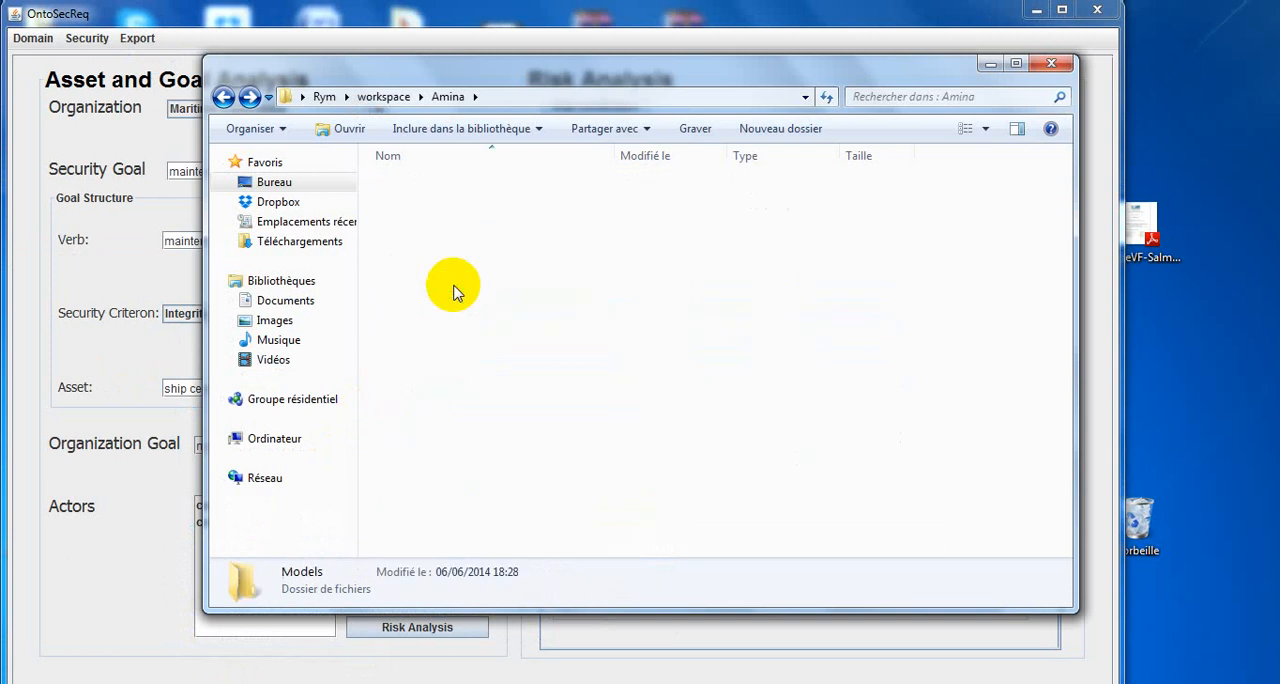
pyautogui.click(463, 190)
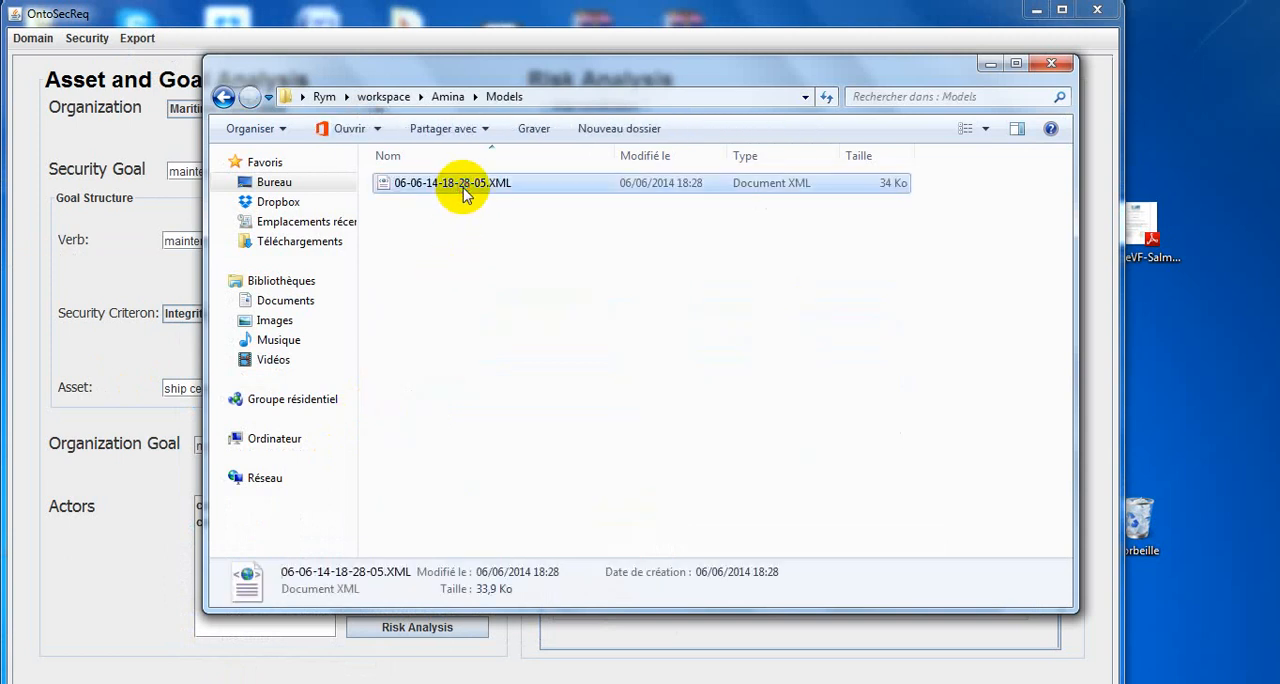
pyautogui.rightClick(463, 190)
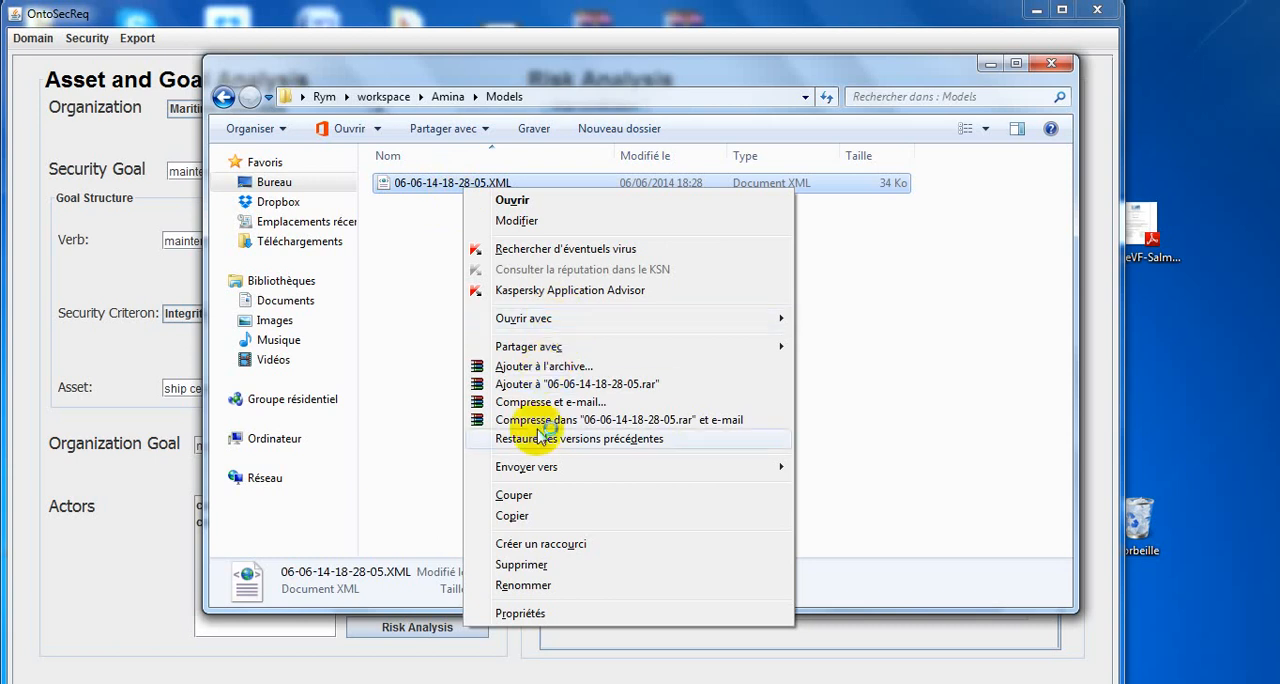
pyautogui.click(531, 517)
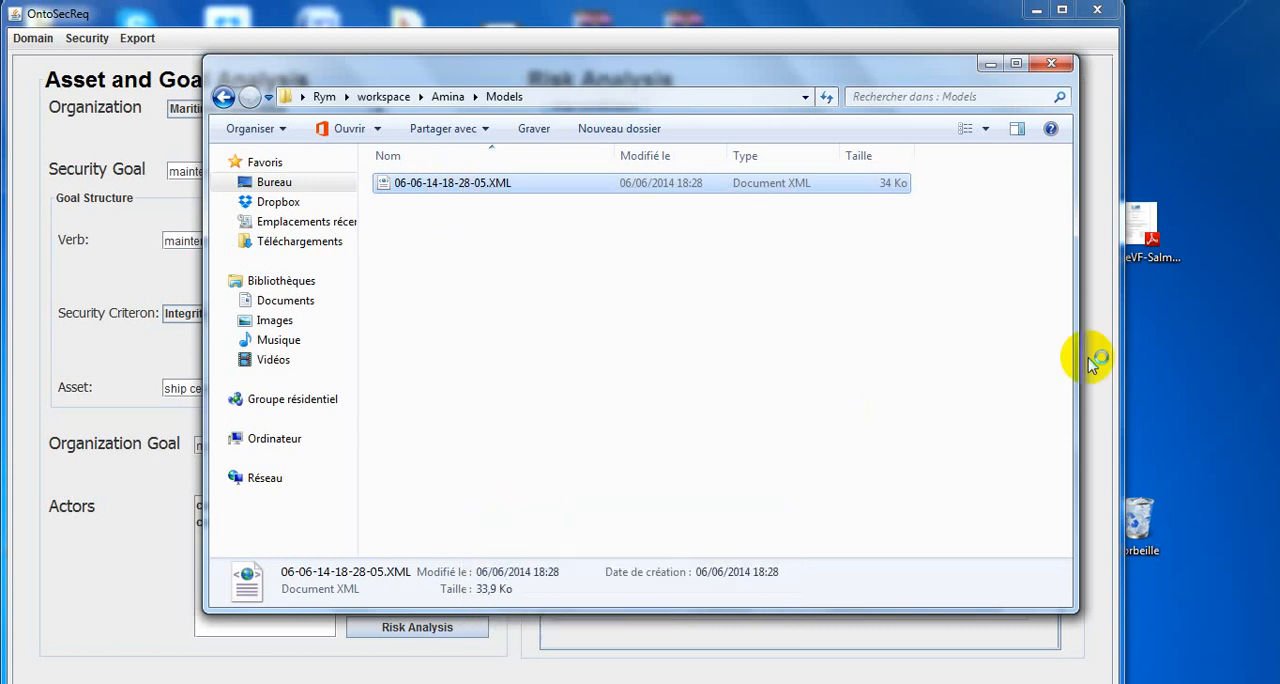
pyautogui.rightClick(1198, 355)
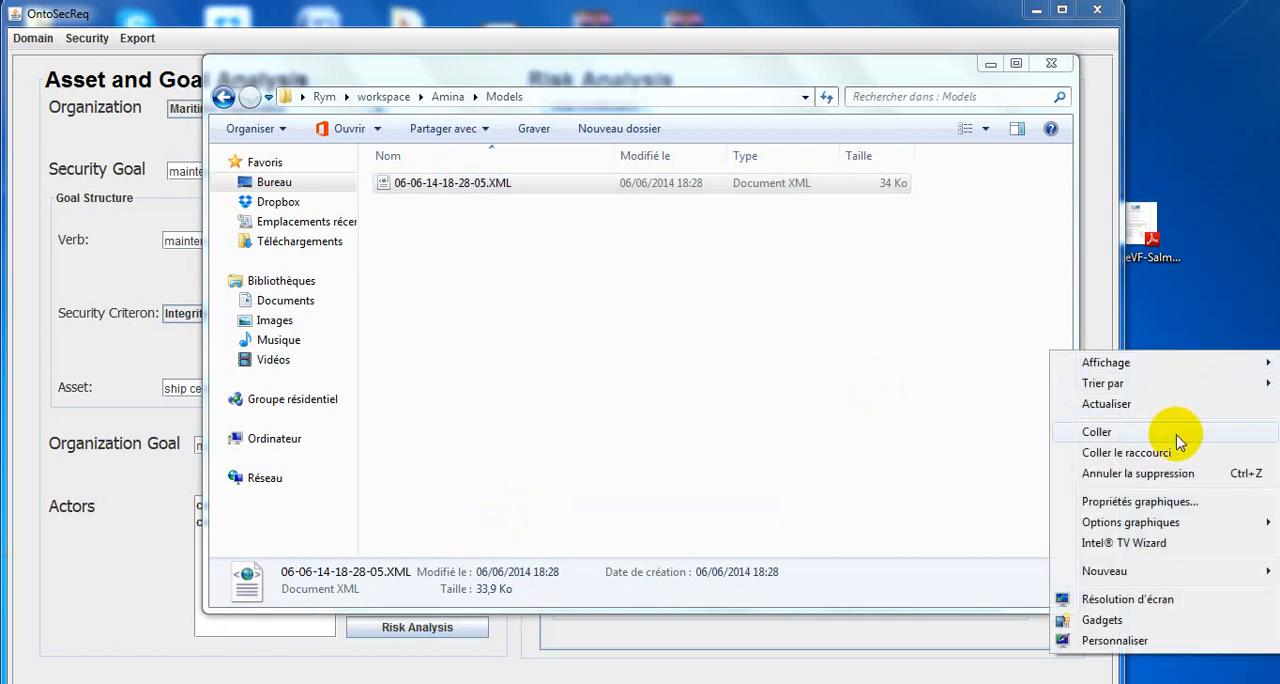
pyautogui.click(1096, 432)
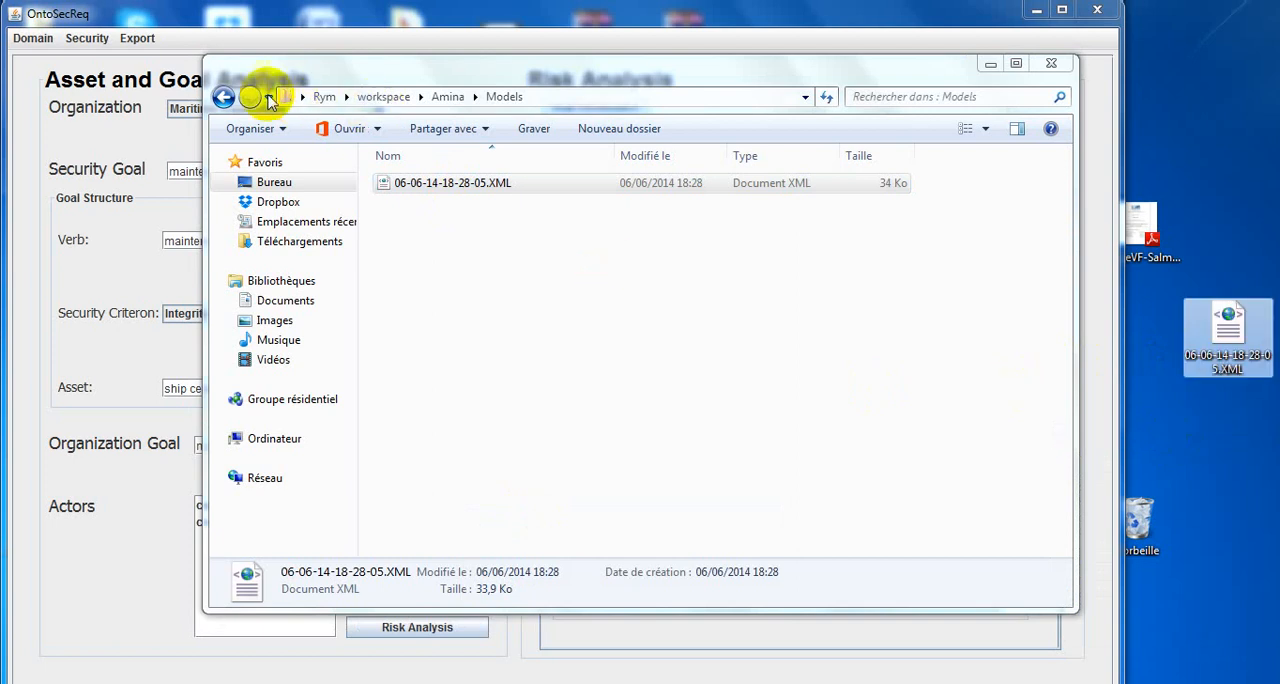
pyautogui.click(224, 96)
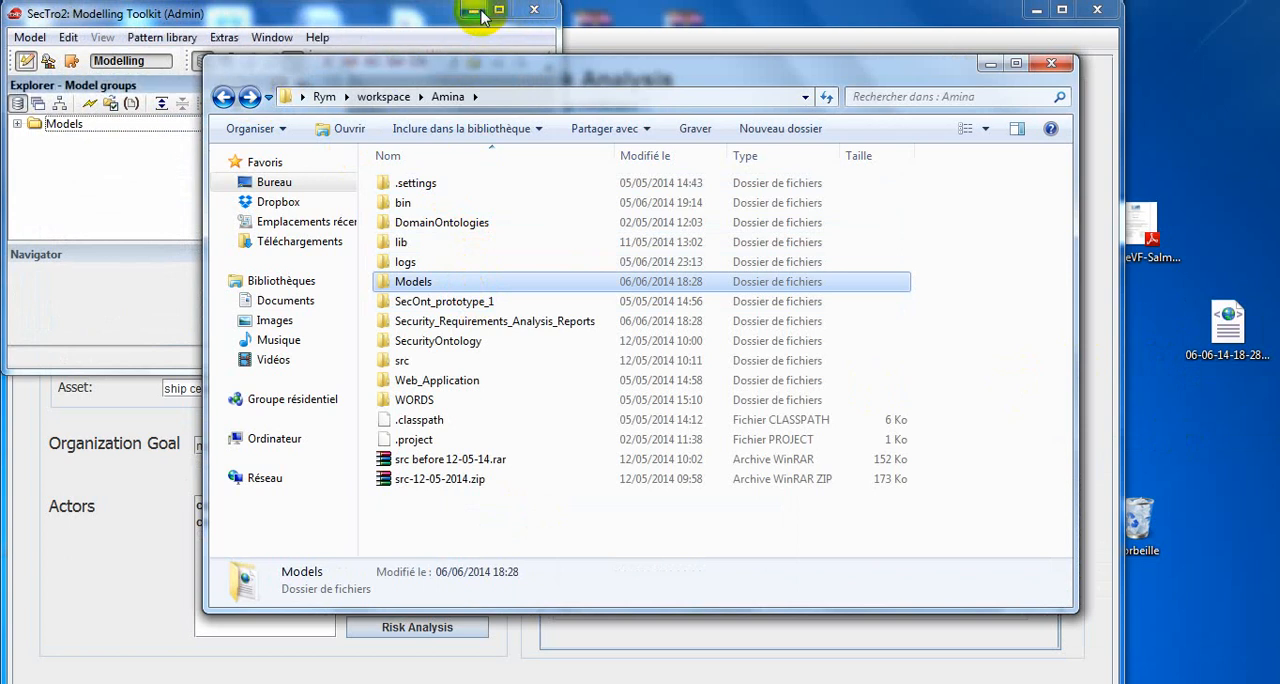
pyautogui.click(476, 12)
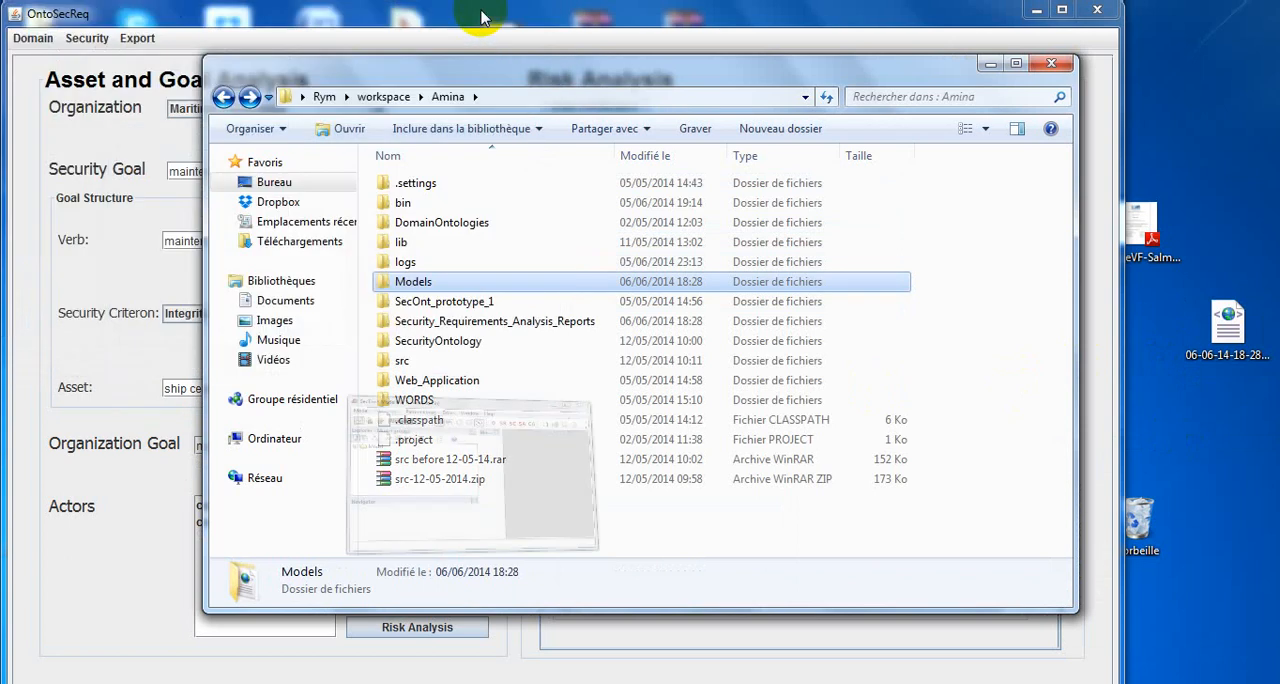
pyautogui.doubleClick(460, 322)
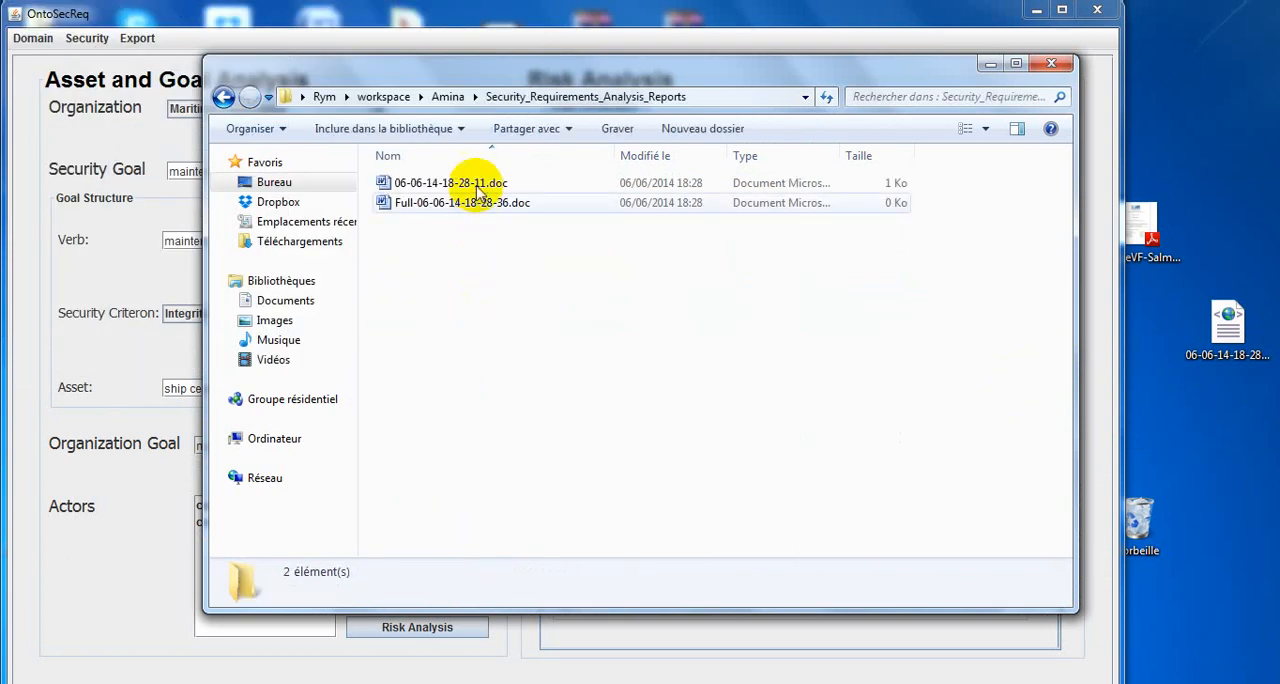
pyautogui.click(478, 188)
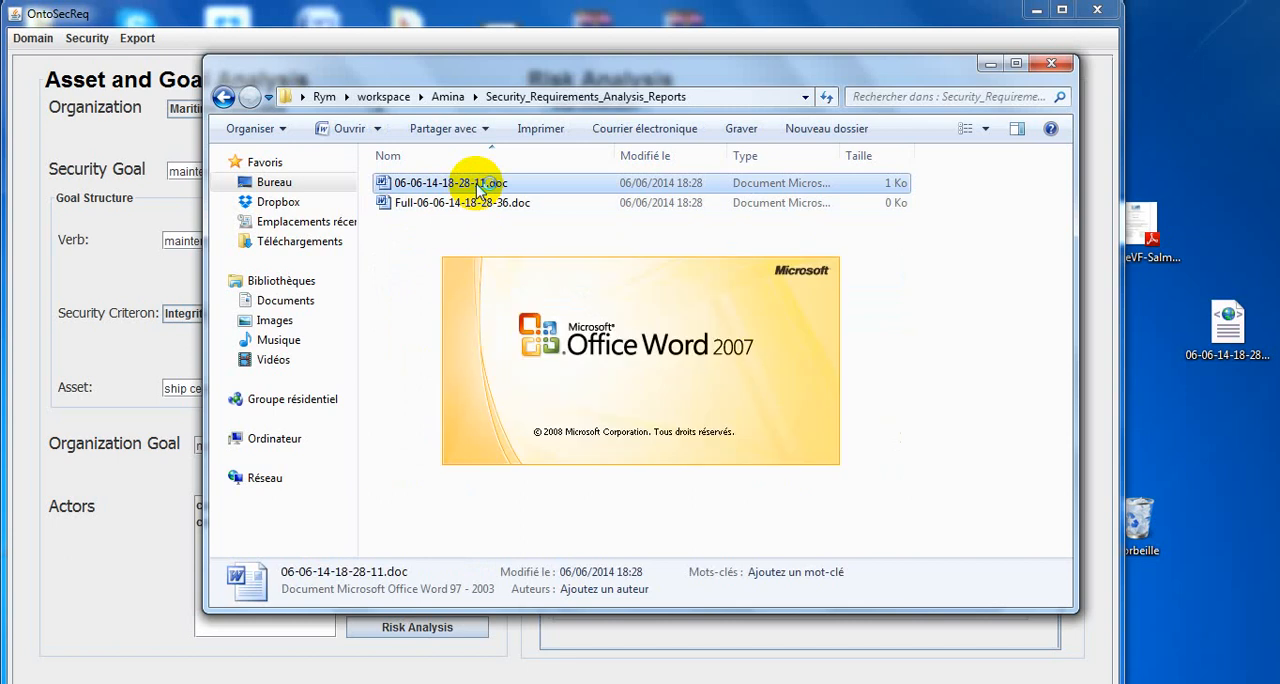
pyautogui.click(172, 22)
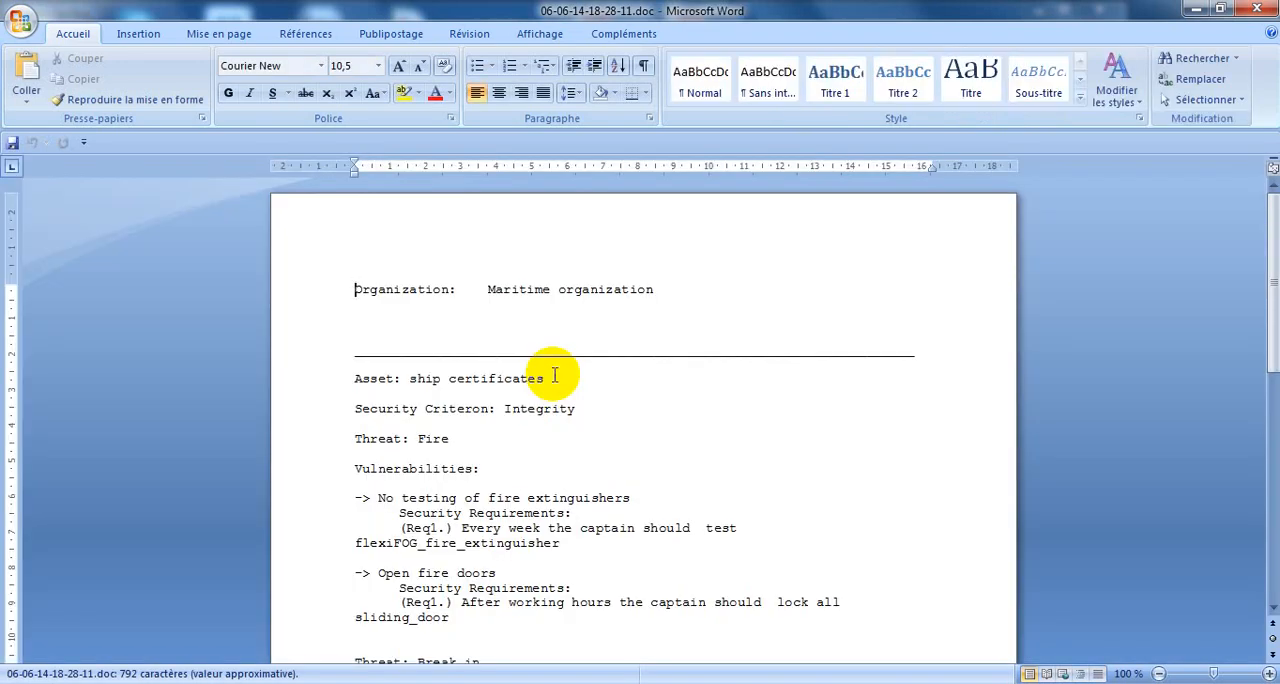
# Review the report's vulnerabilities and security requirements listed under the Fire and Break in threats.
pyautogui.moveTo(1271, 249); pyautogui.dragTo(1271, 281)
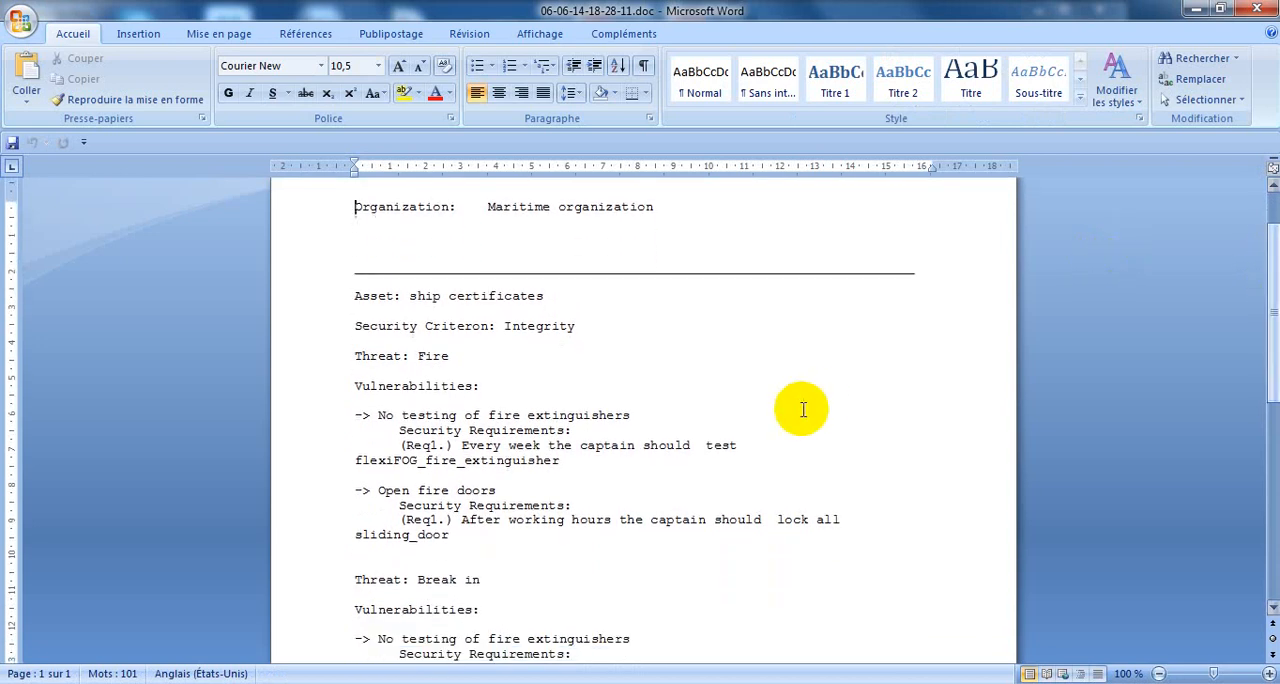
pyautogui.tripleClick(440, 446)
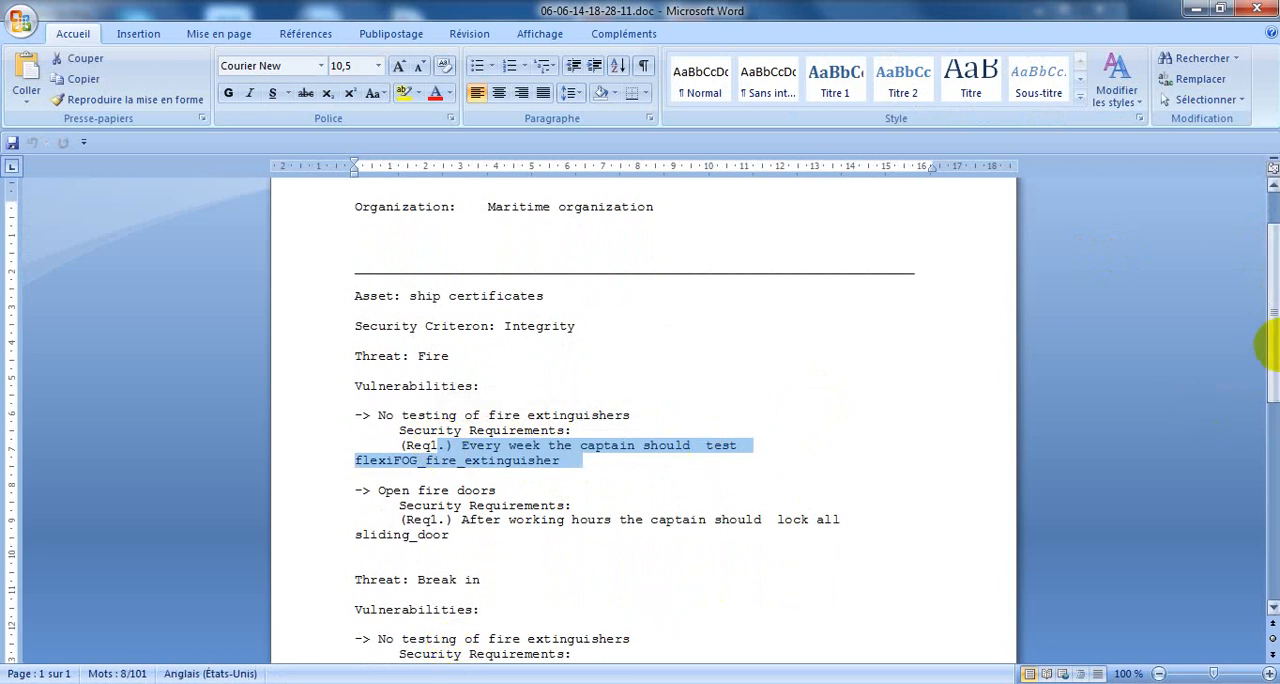
pyautogui.moveTo(1268, 354); pyautogui.dragTo(1268, 300)
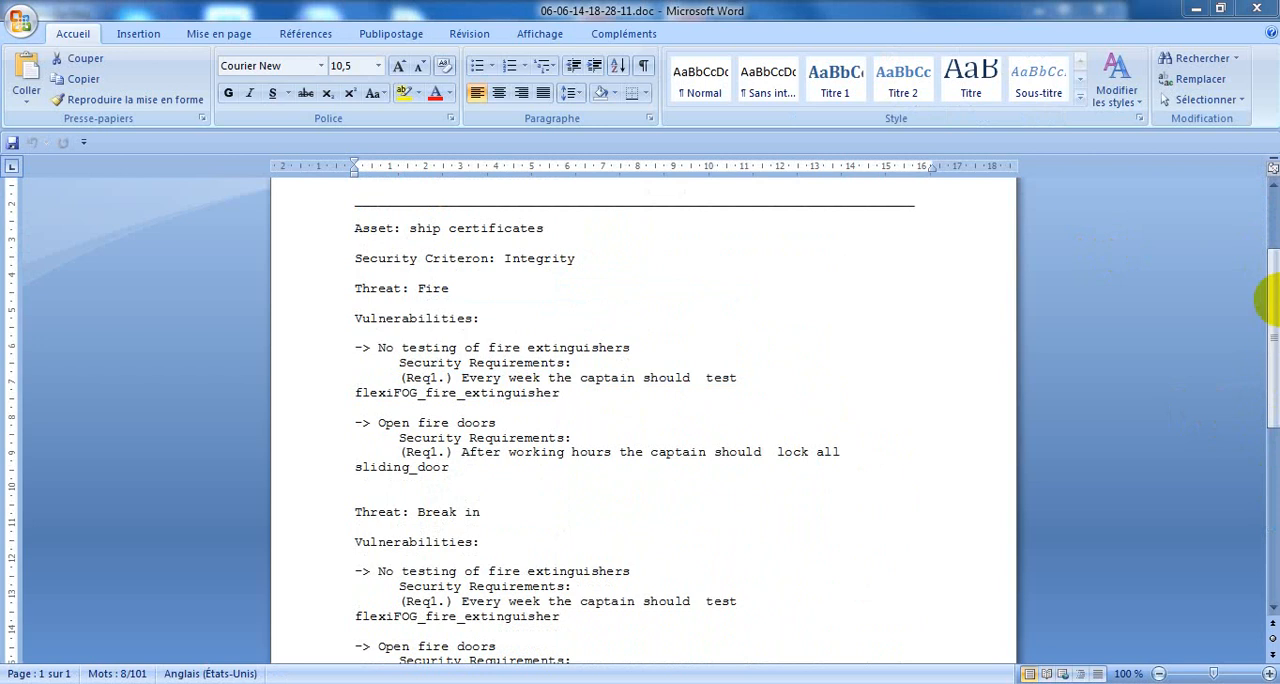
# Close the Word report and bring SecTro2 back up with its window maximized.
pyautogui.click(1257, 10)
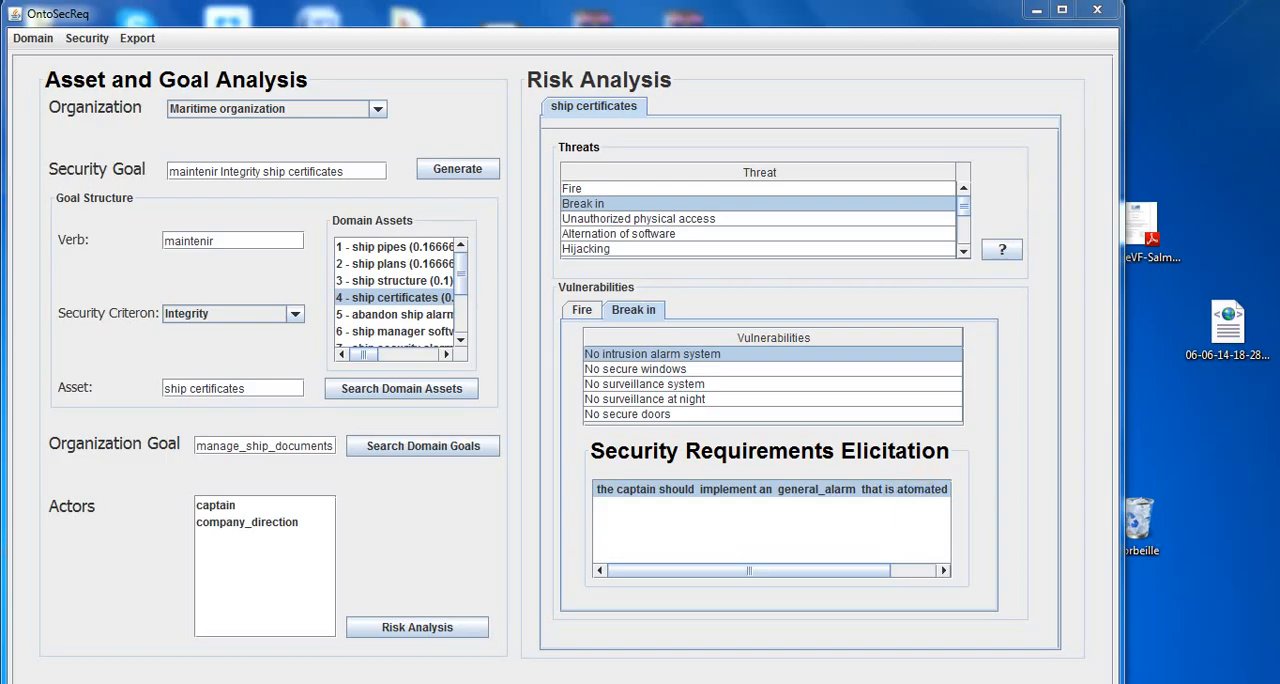
pyautogui.click(420, 682)
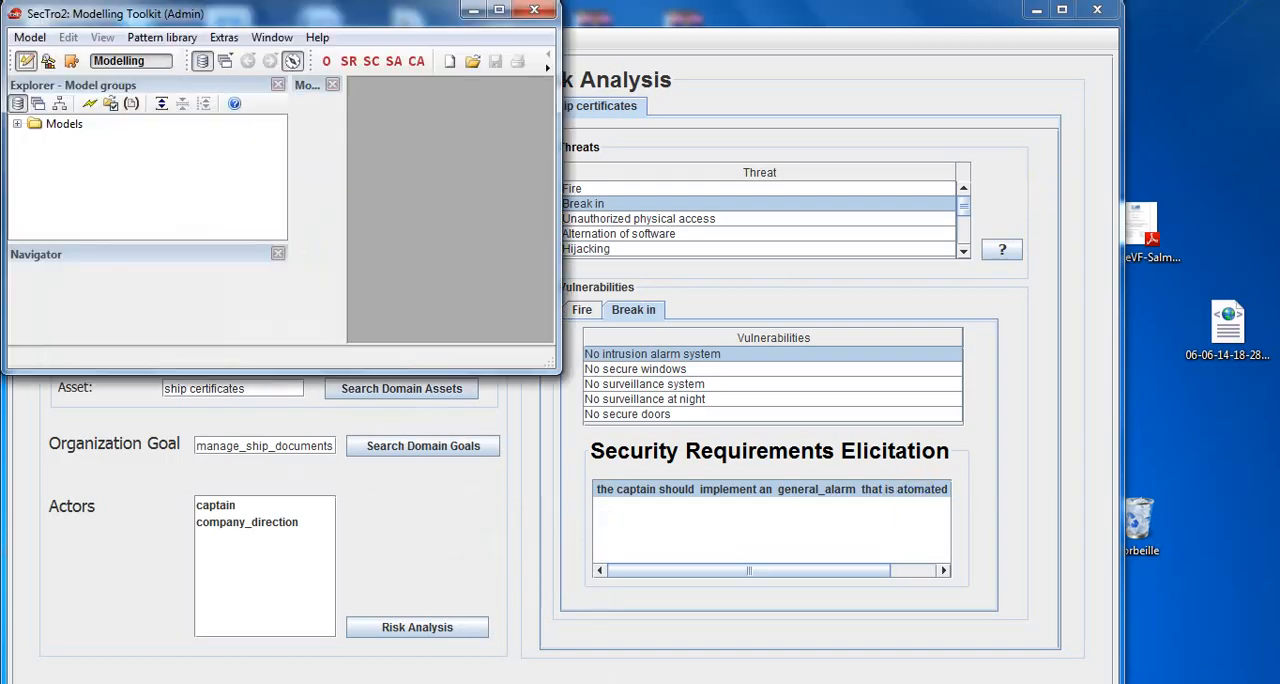
pyautogui.click(501, 13)
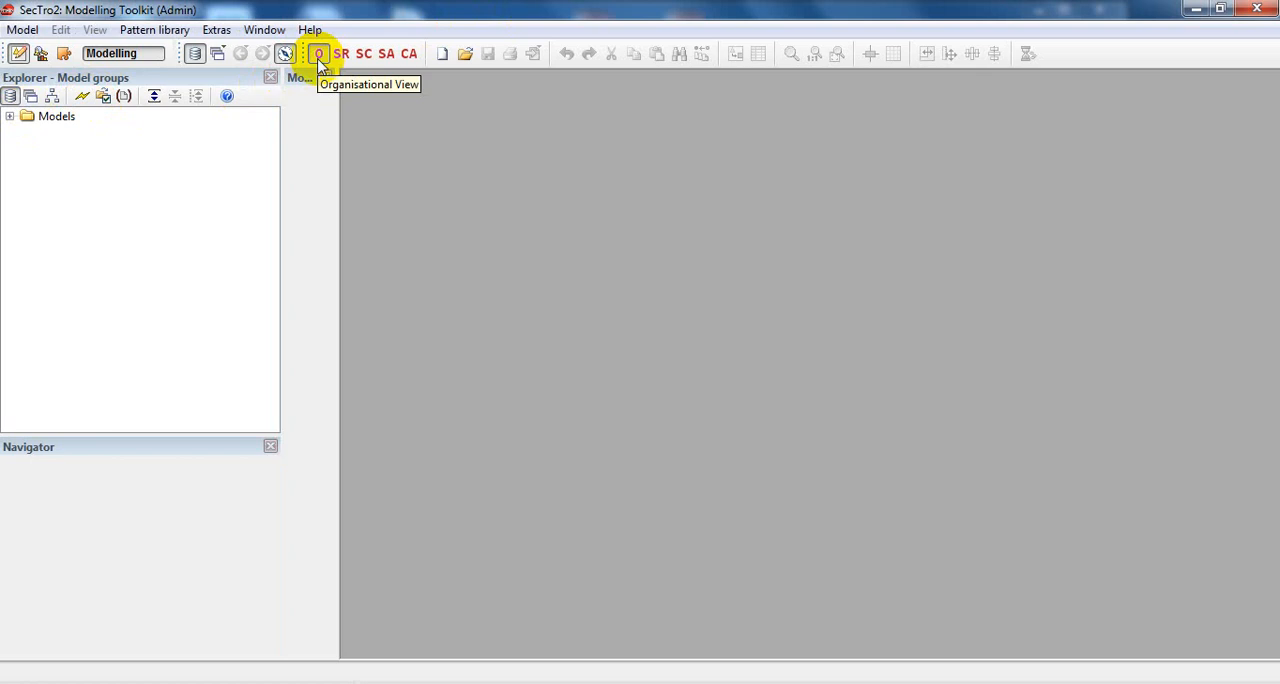
# Create a new Security Model named test, version 1, in the Models group.
pyautogui.click(22, 30)
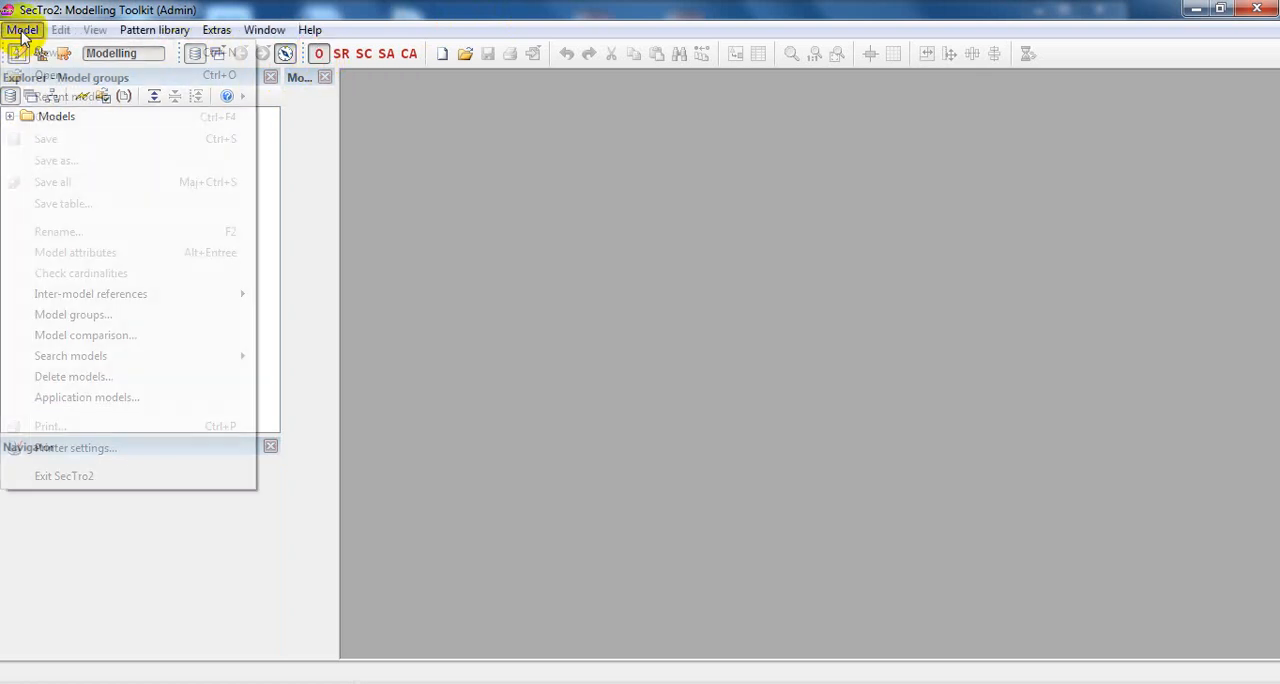
pyautogui.click(40, 51)
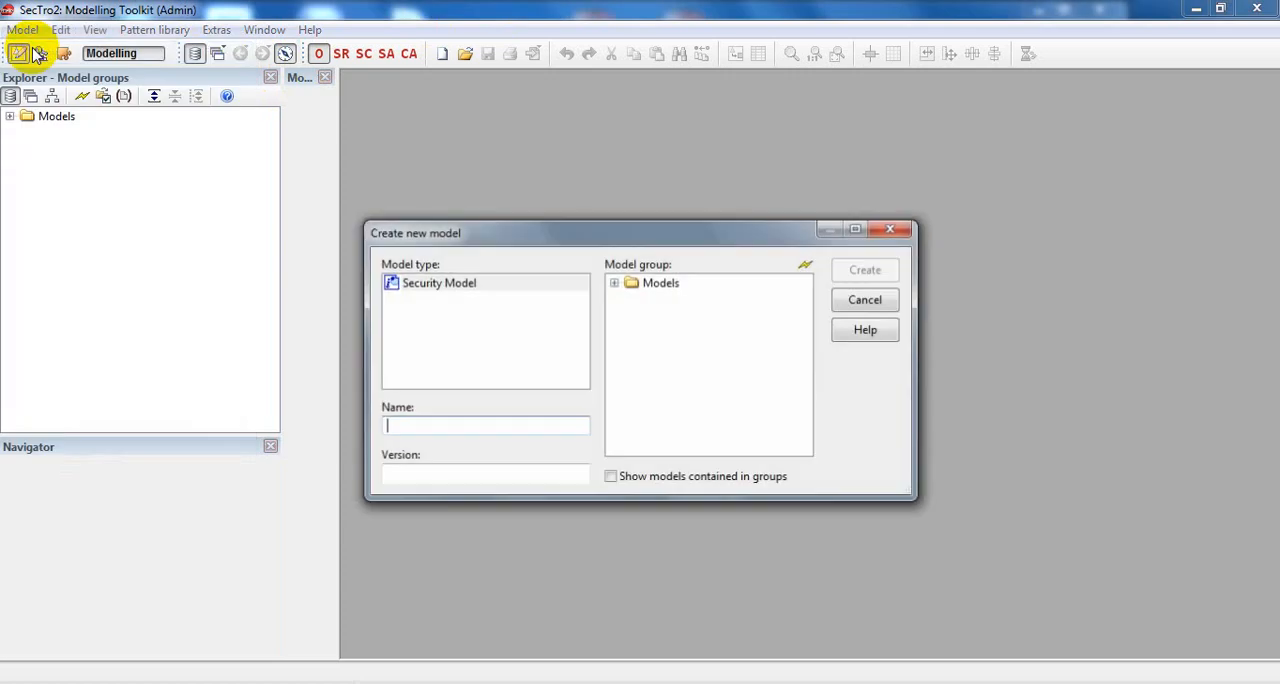
pyautogui.click(460, 285)
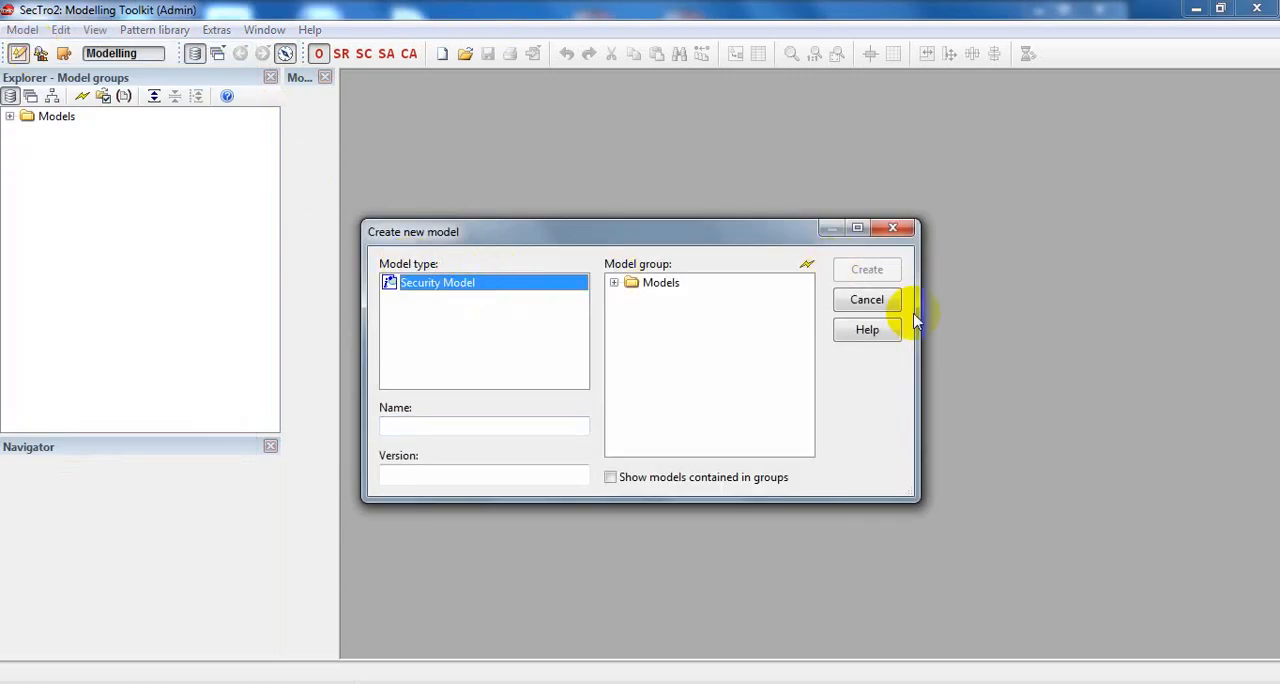
pyautogui.click(431, 431)
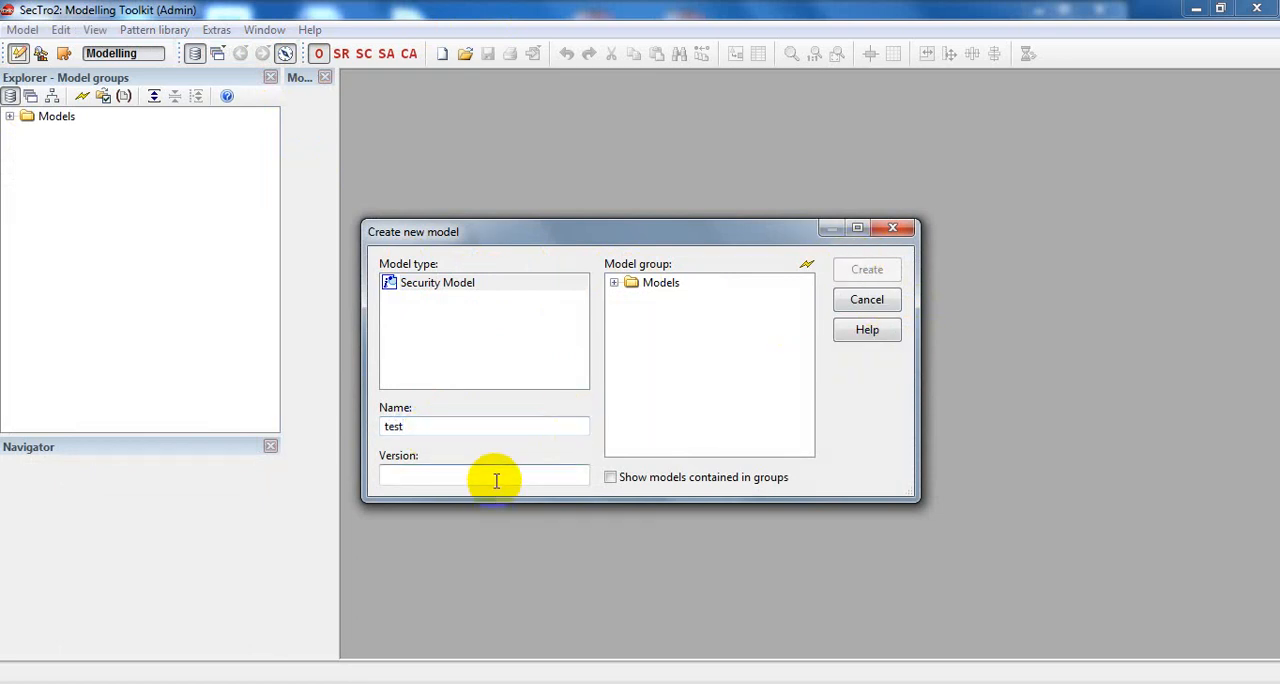
pyautogui.click(668, 284)
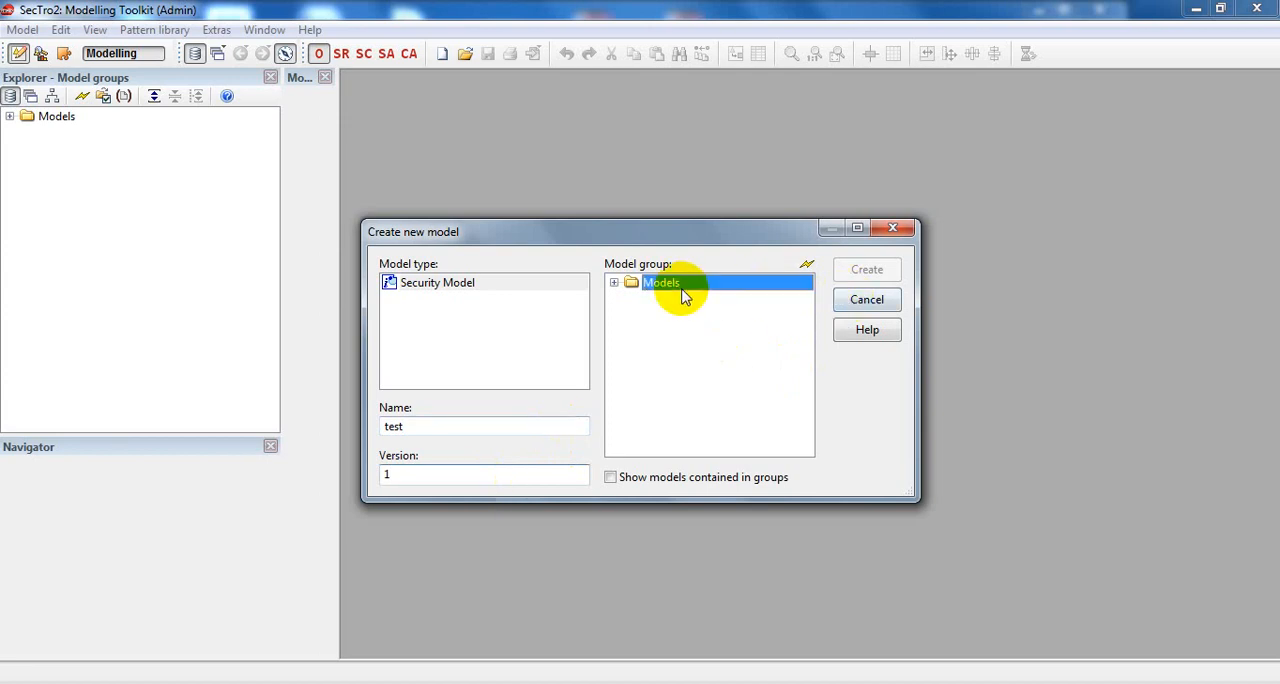
pyautogui.click(888, 271)
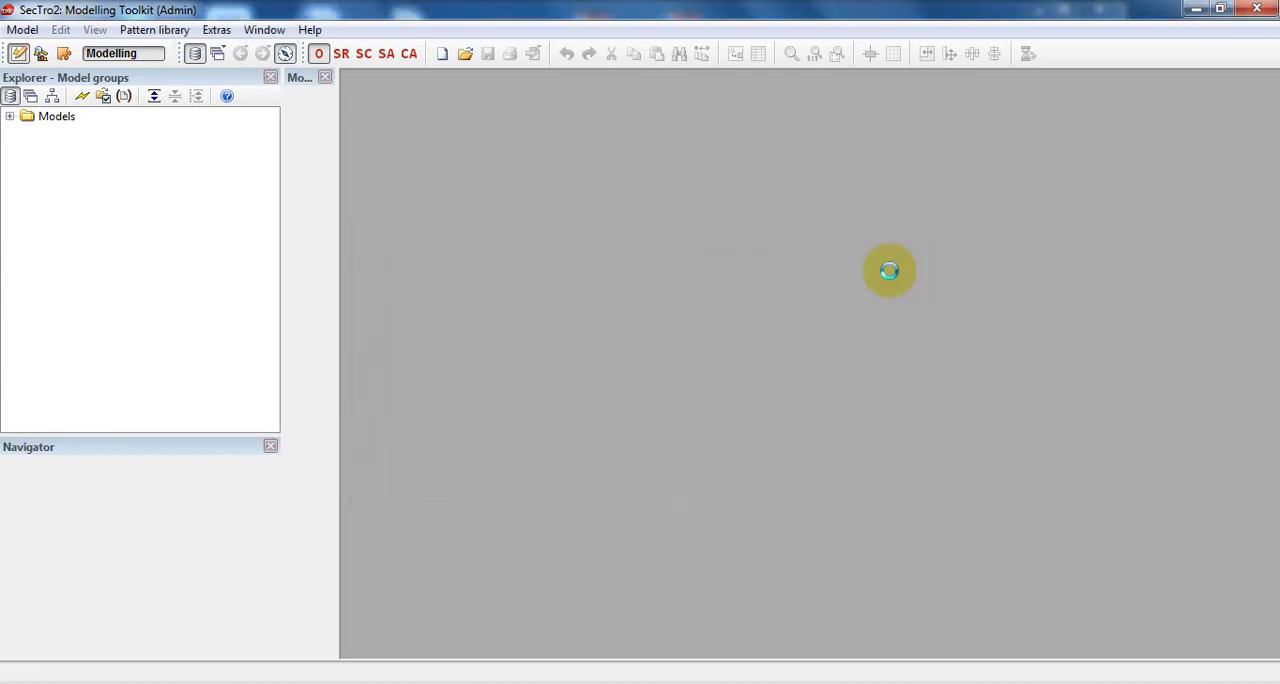
# Include an Organisational View for an organisation named aa, and switch the test model to the SR view.
pyautogui.click(752, 428)
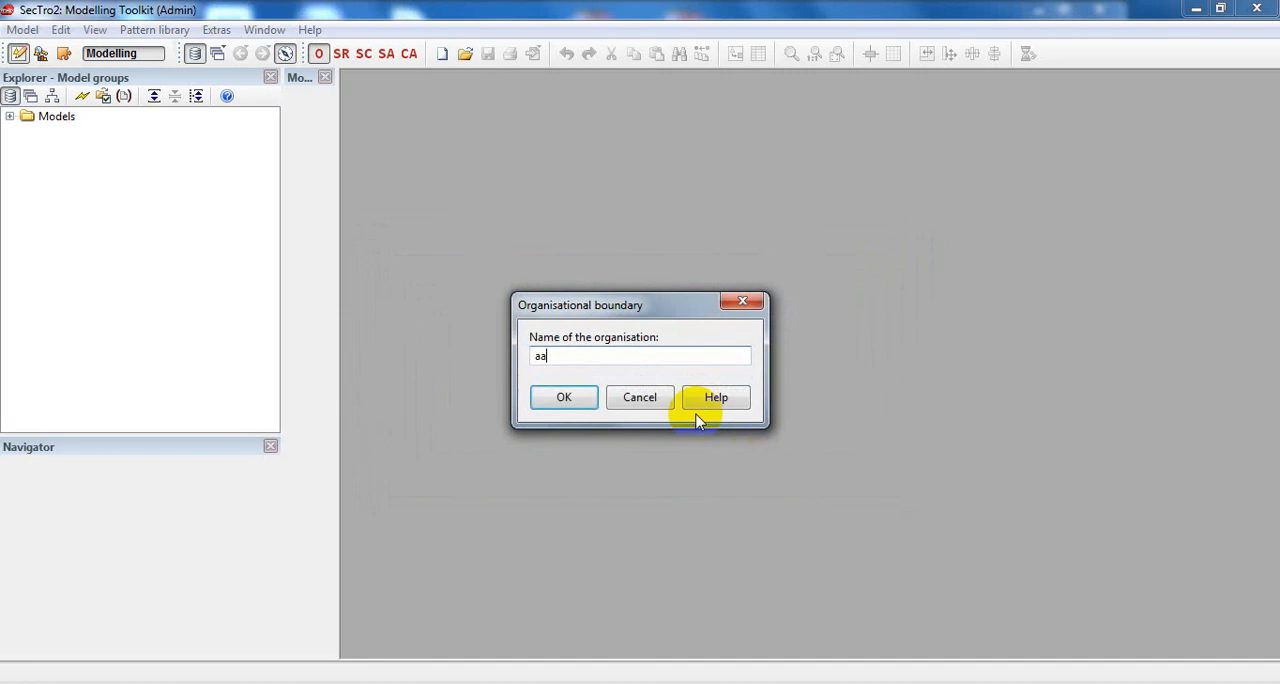
pyautogui.click(562, 398)
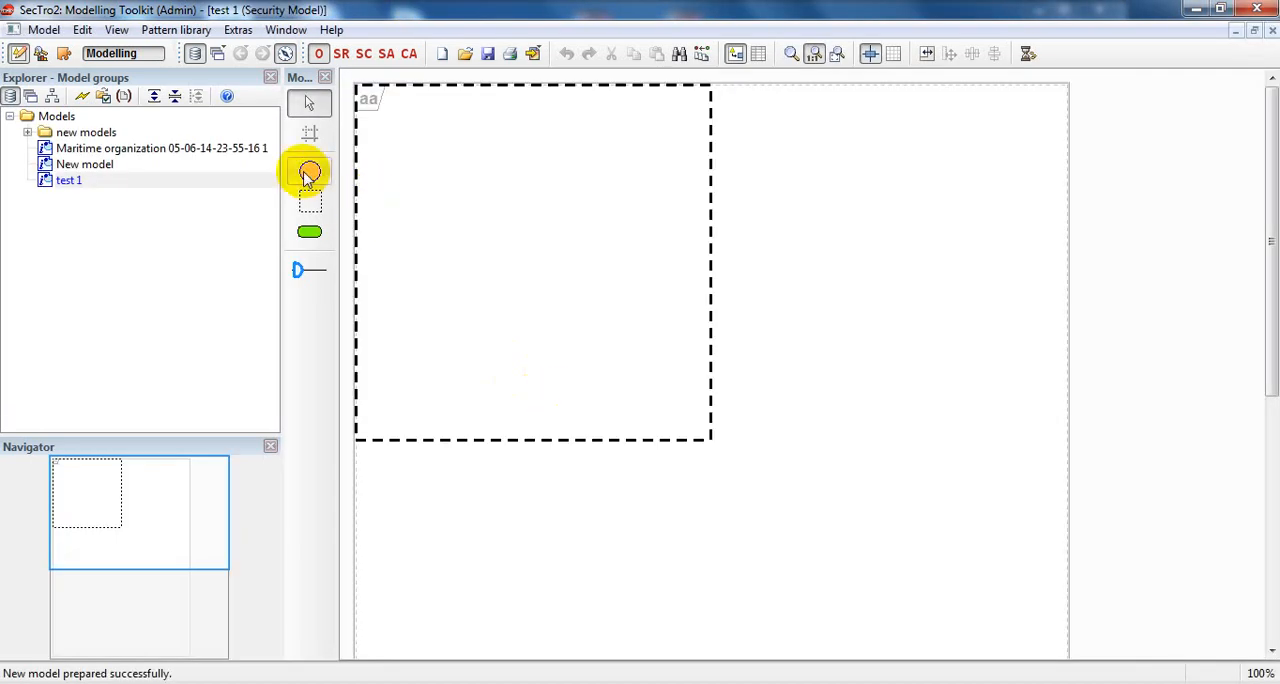
pyautogui.click(312, 174)
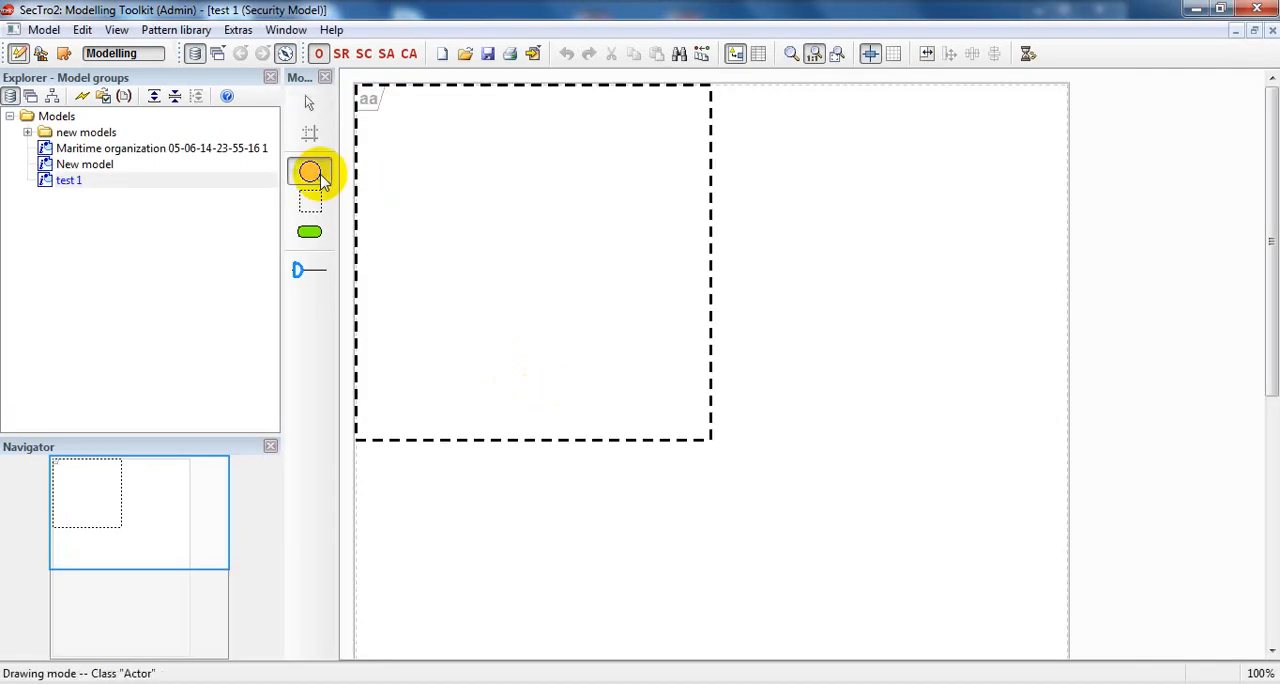
pyautogui.click(343, 56)
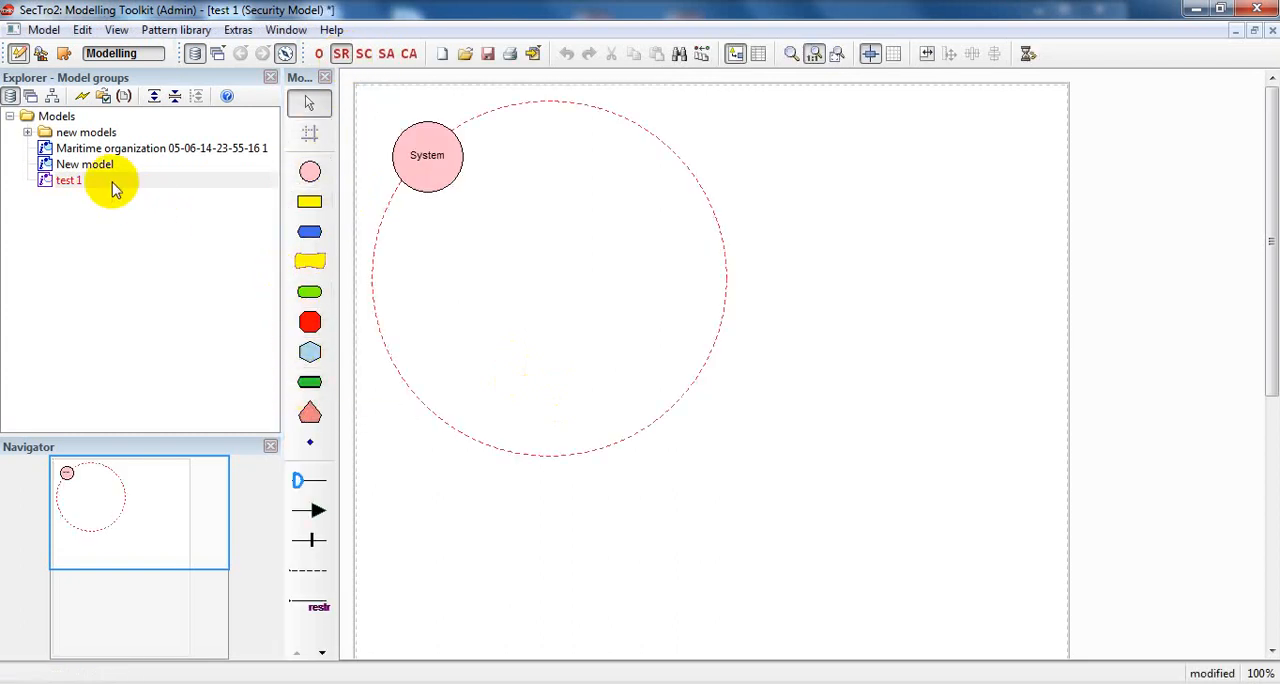
# Examine the existing models in the Models group and its new models subgroup.
pyautogui.click(27, 132)
pyautogui.click(27, 132)
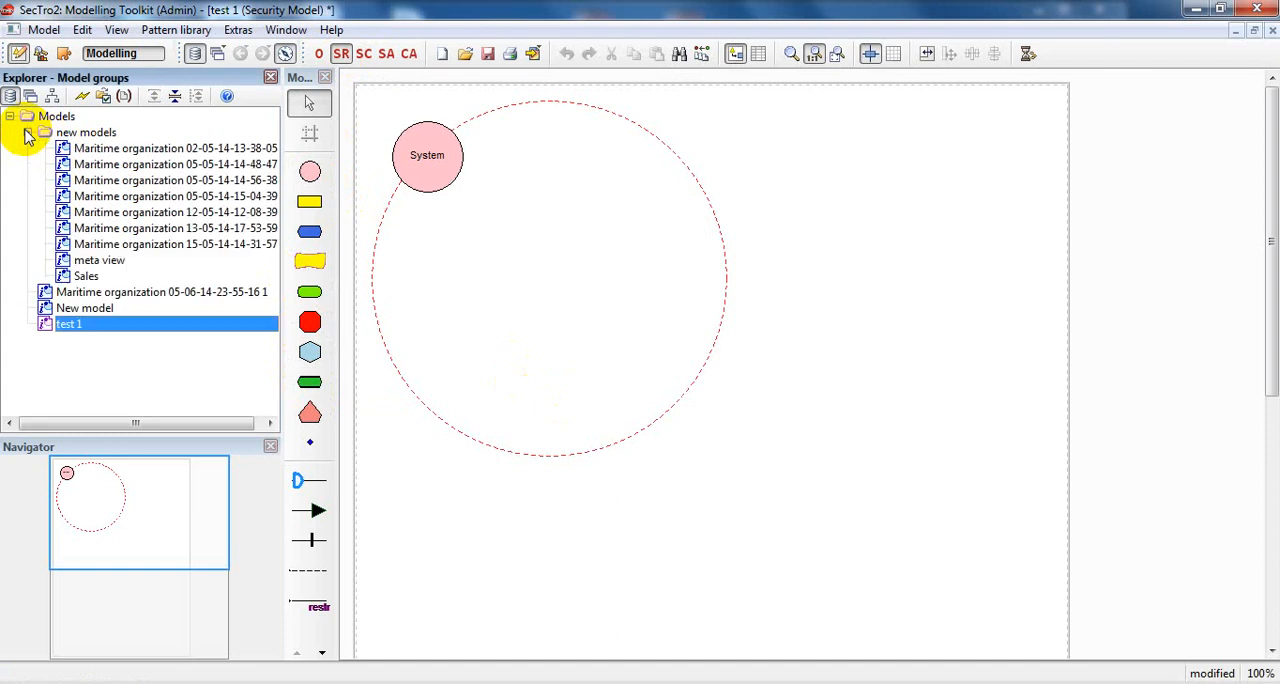
pyautogui.click(27, 132)
pyautogui.click(27, 132)
pyautogui.click(27, 132)
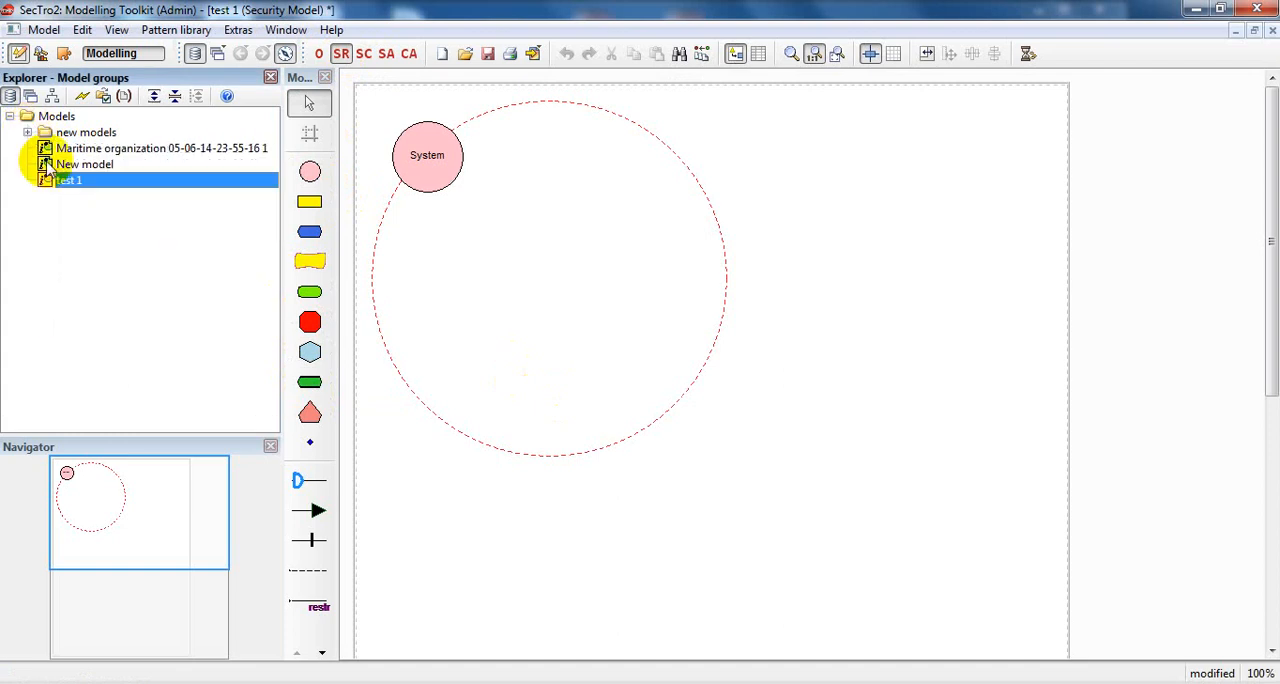
pyautogui.click(52, 118)
pyautogui.click(10, 116)
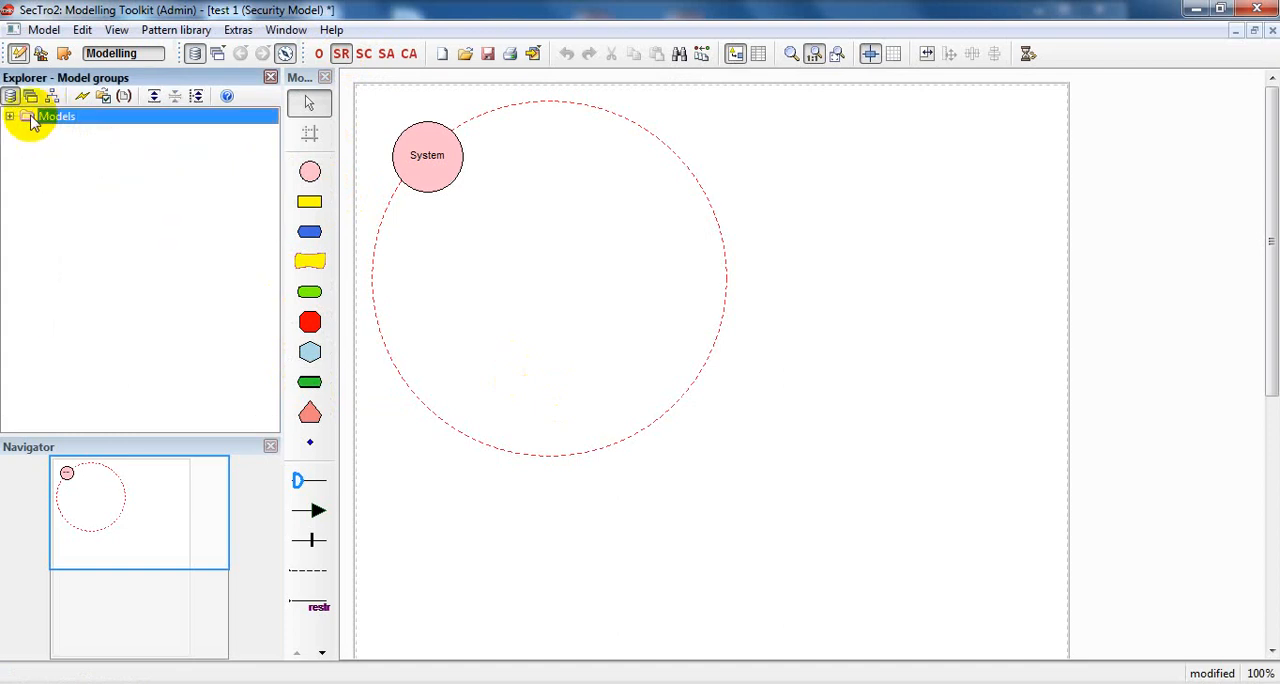
pyautogui.click(44, 30)
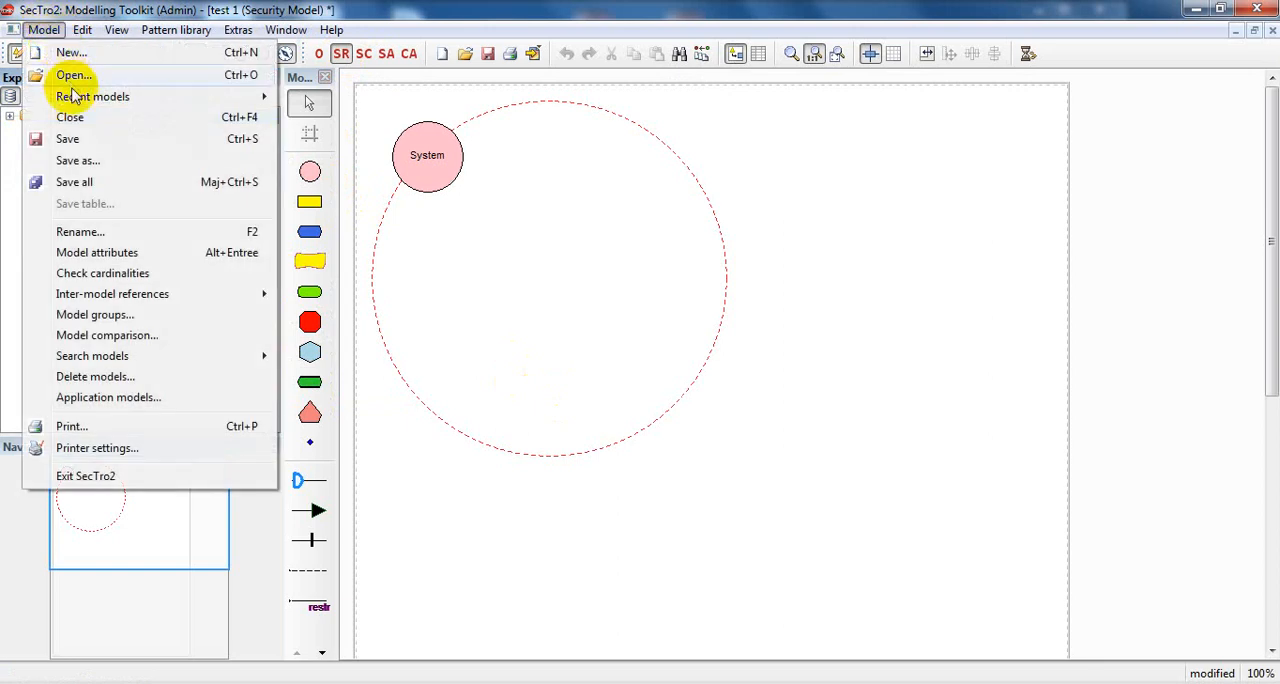
pyautogui.click(10, 178)
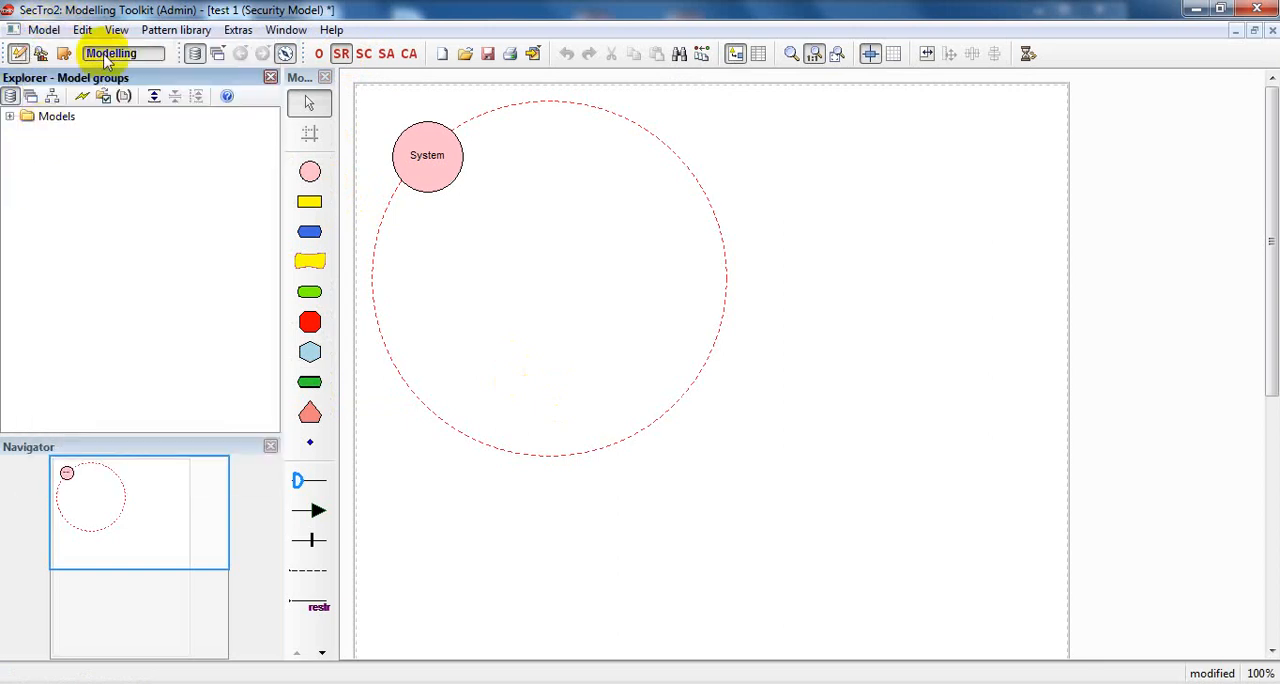
pyautogui.click(63, 53)
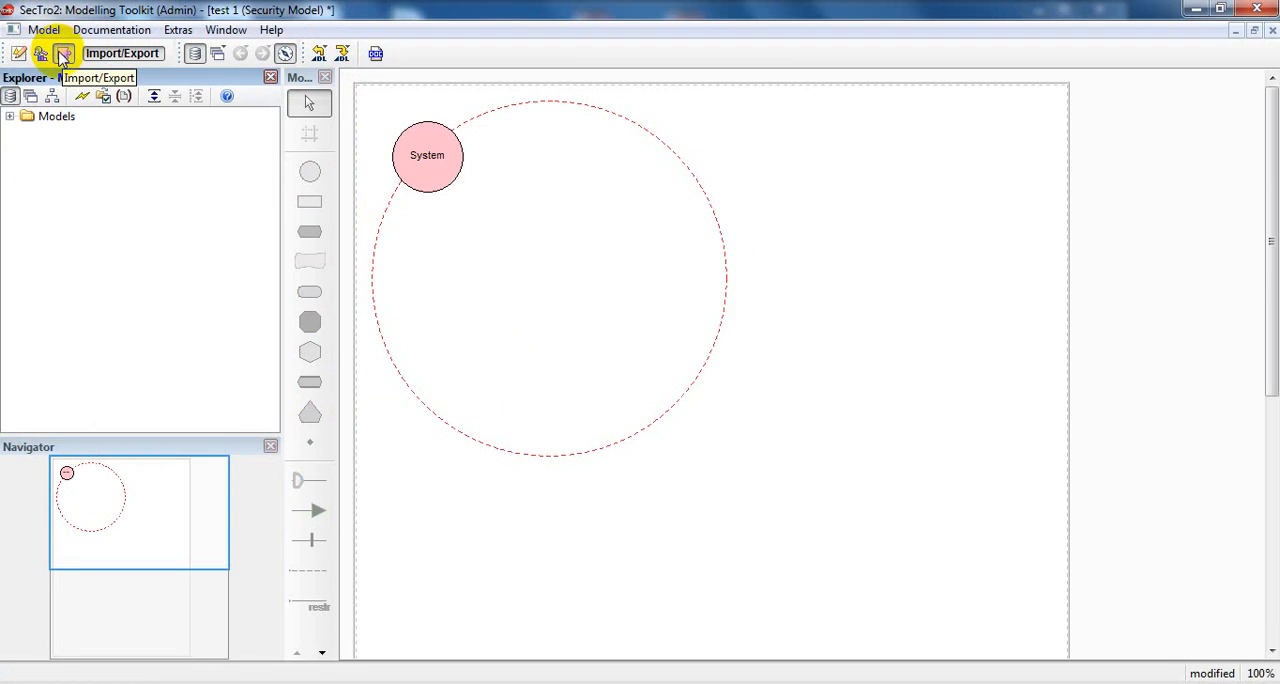
pyautogui.click(44, 30)
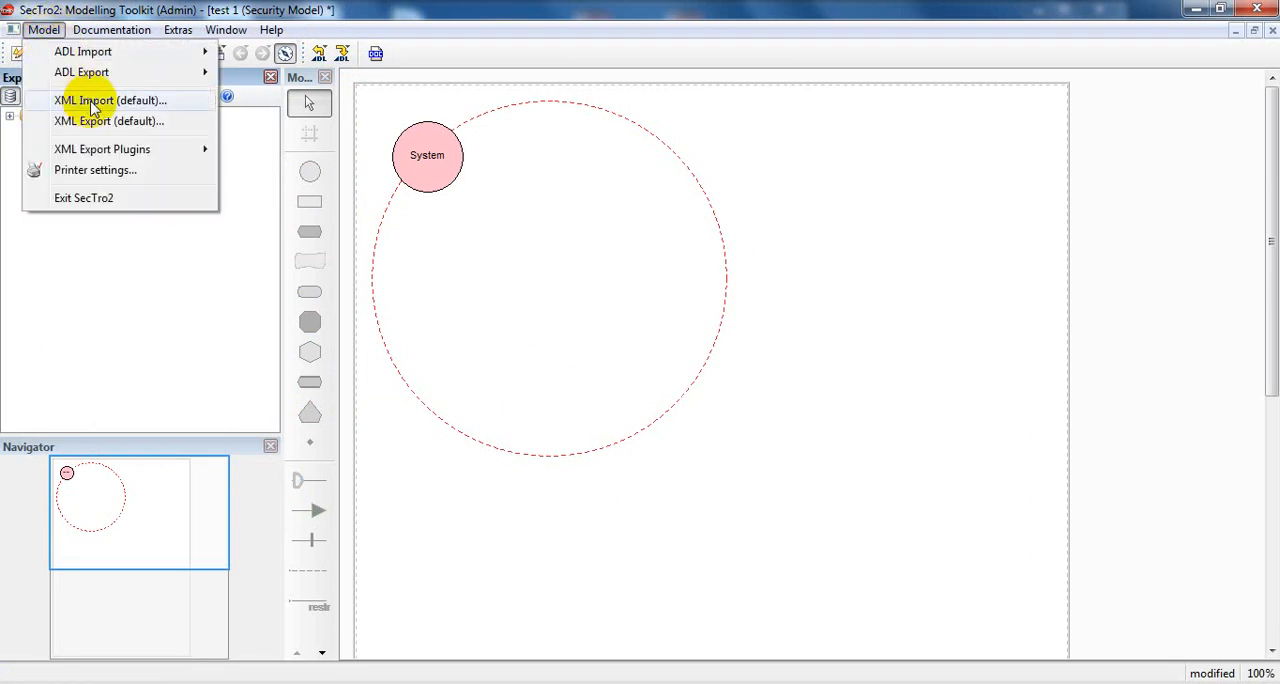
pyautogui.click(91, 101)
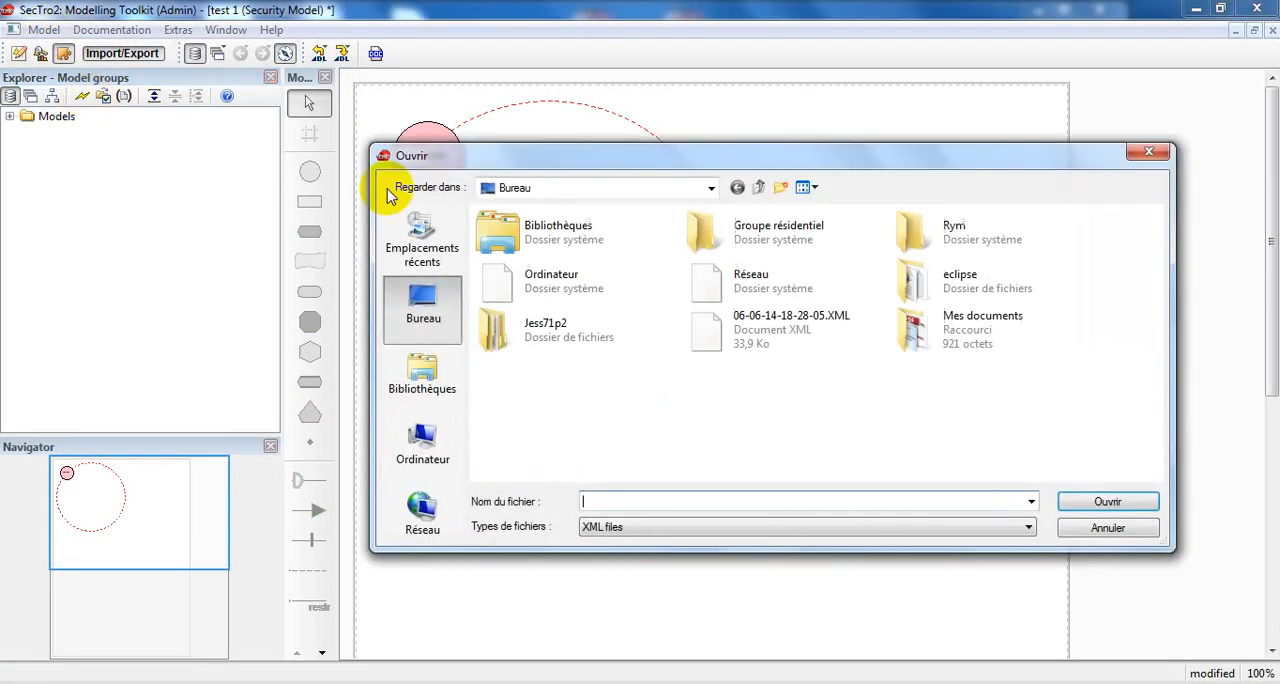
pyautogui.click(559, 361)
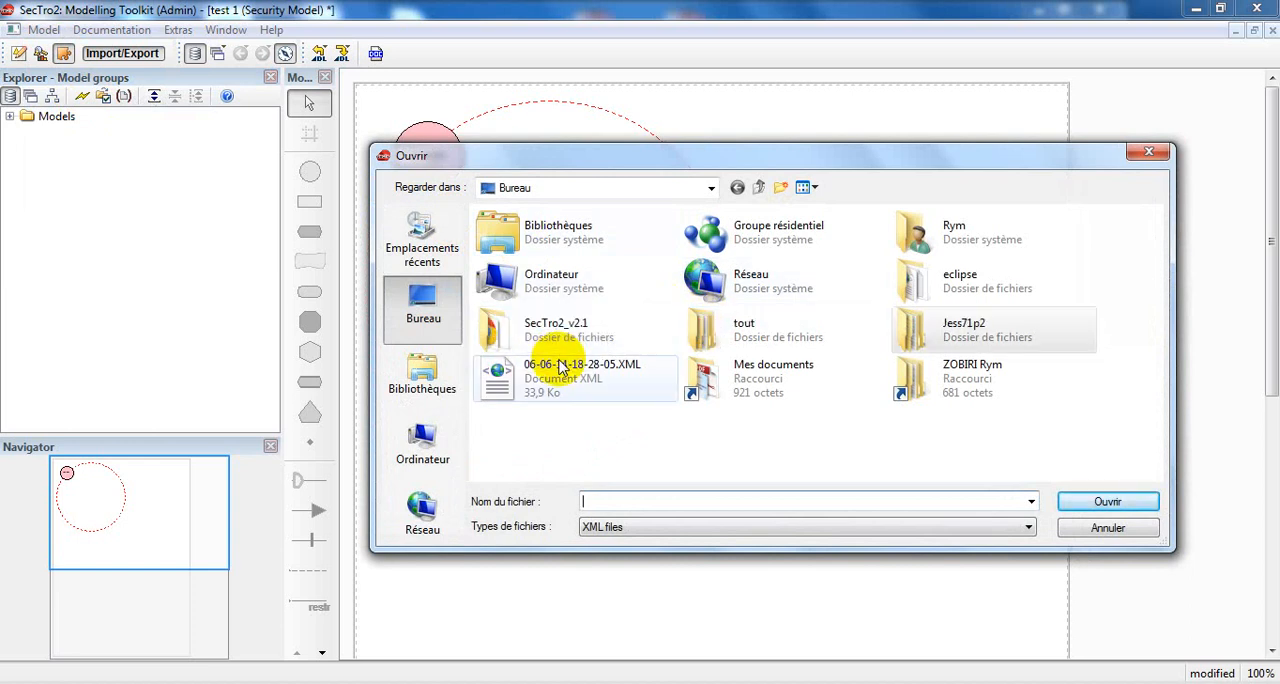
pyautogui.click(559, 366)
pyautogui.click(1085, 502)
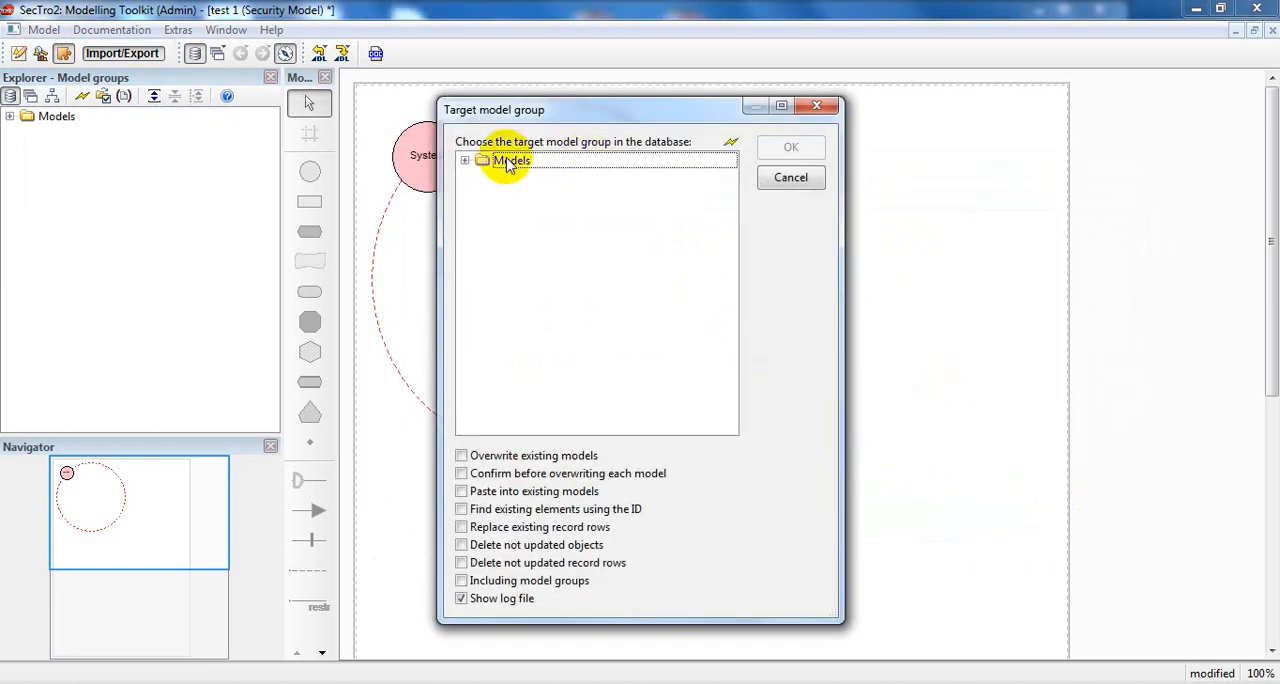
# Import the file into the Models group without adding an Organisational View, and dismiss the import results.
pyautogui.click(508, 162)
pyautogui.click(797, 146)
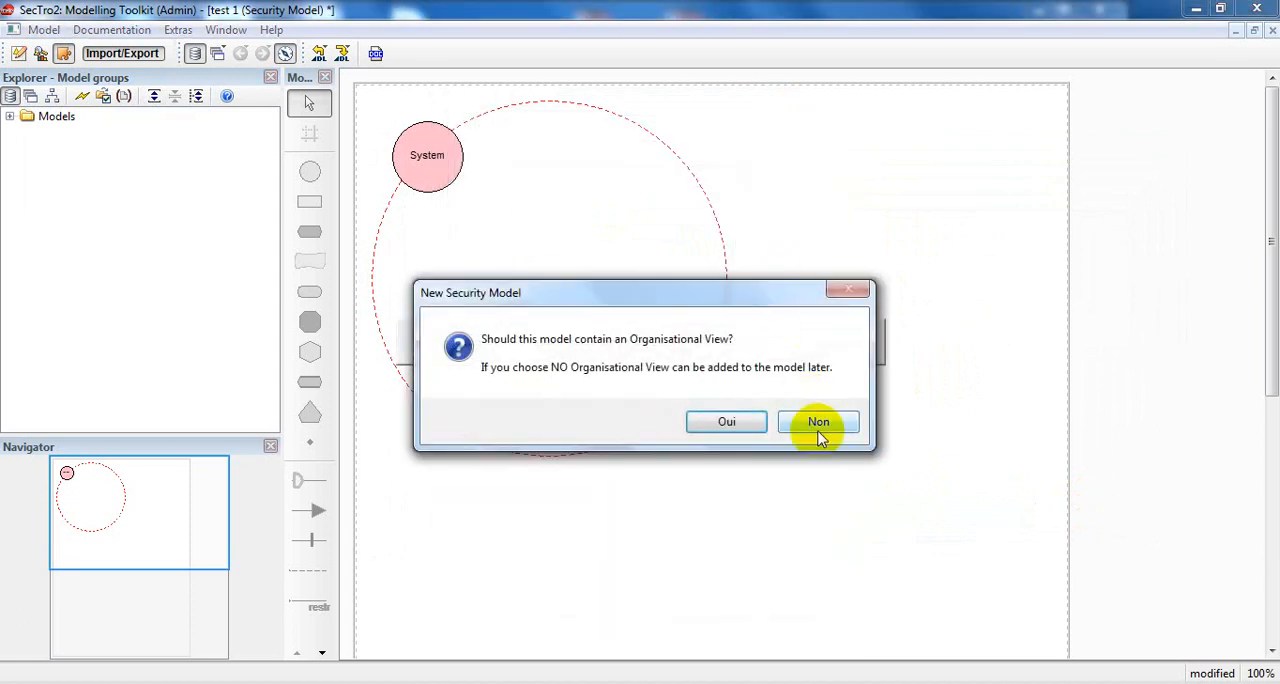
pyautogui.click(817, 422)
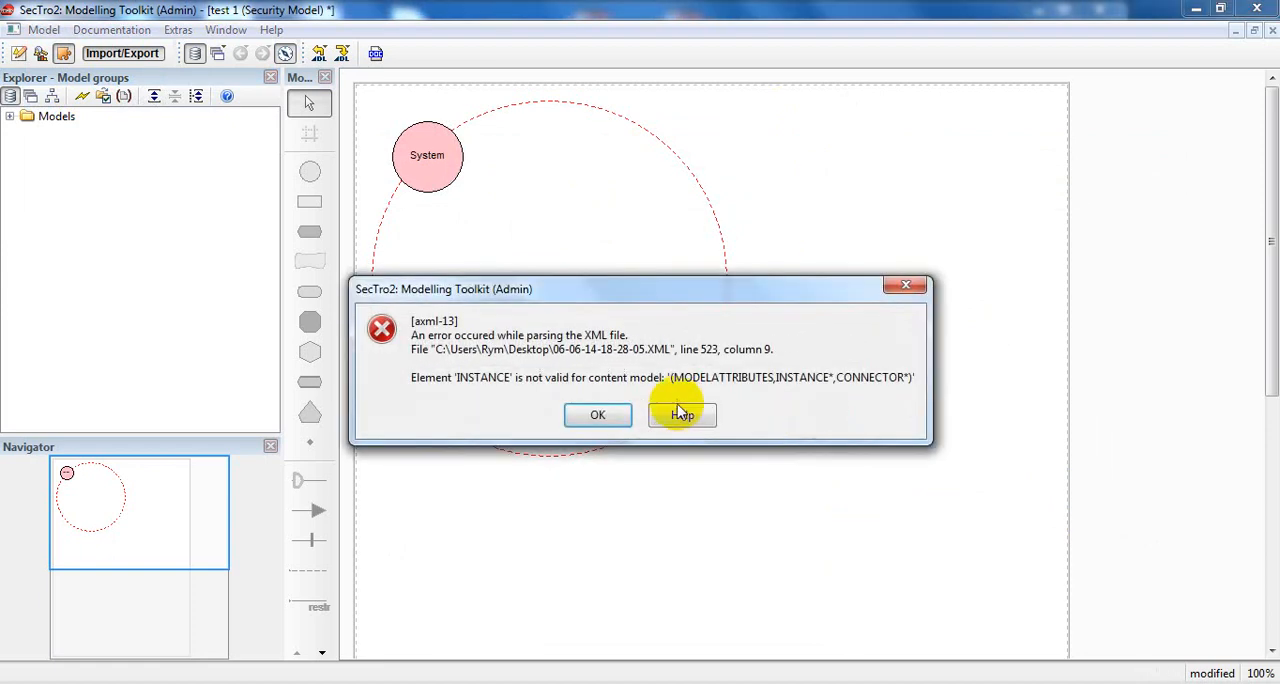
pyautogui.click(604, 416)
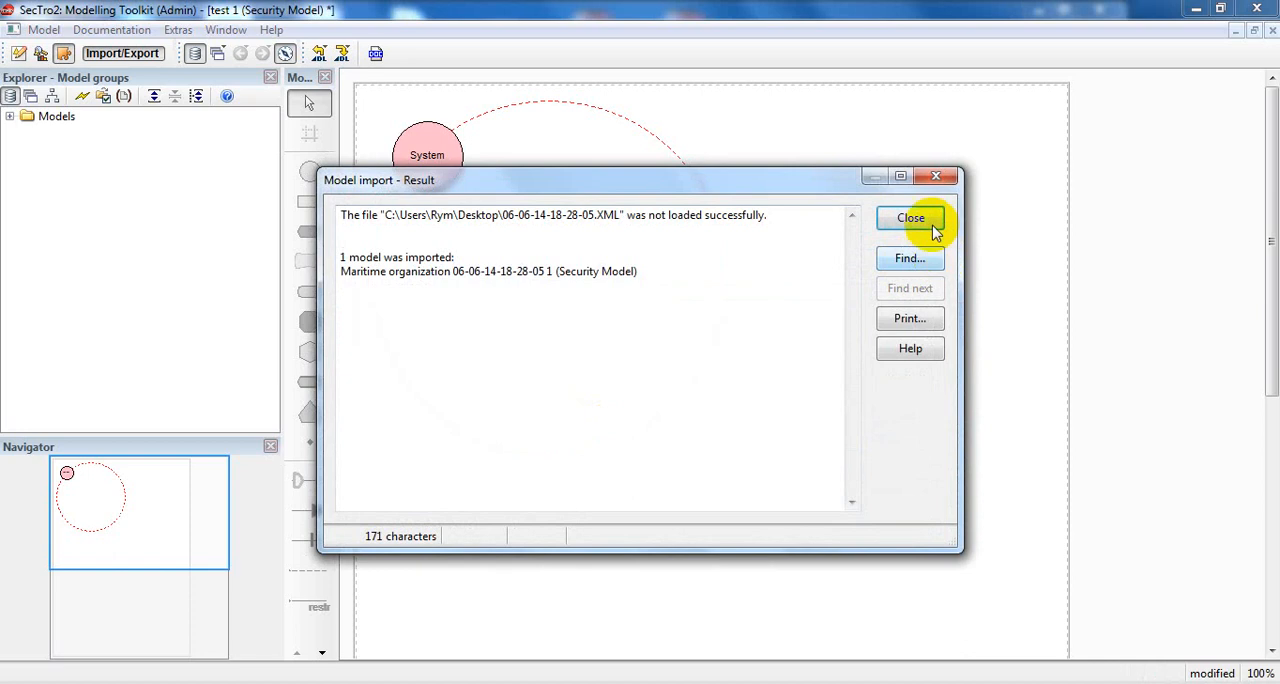
pyautogui.click(930, 223)
pyautogui.click(930, 224)
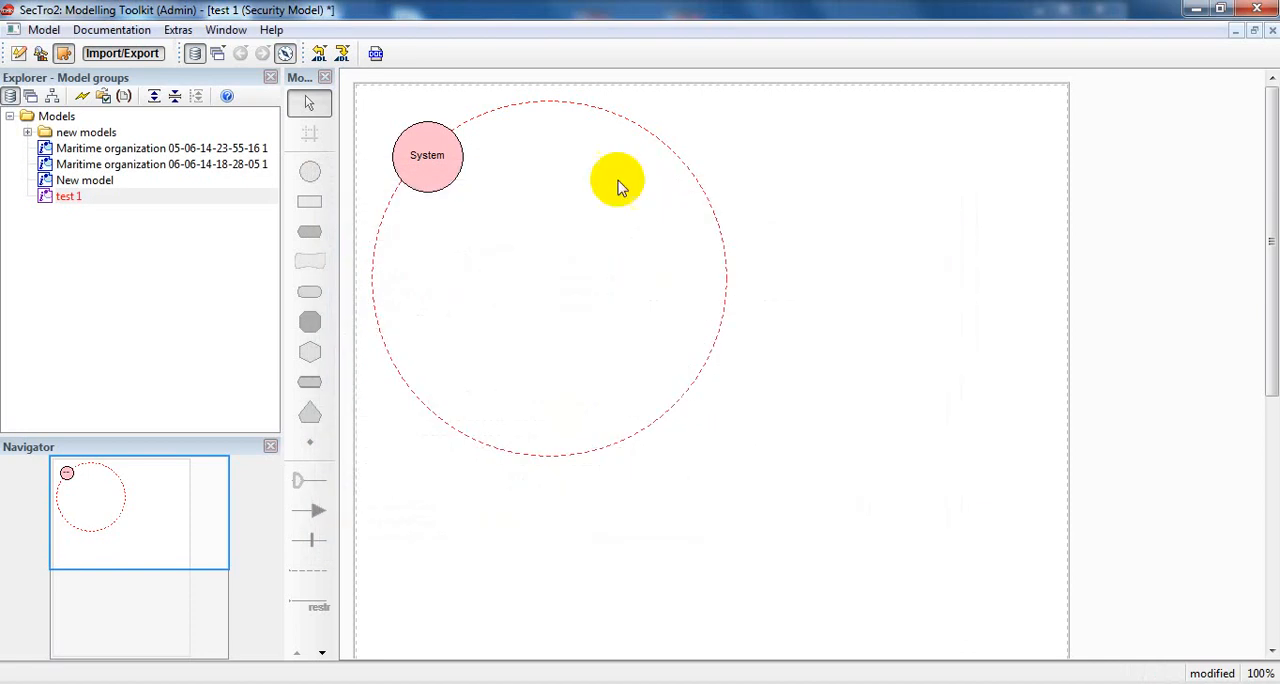
pyautogui.doubleClick(44, 118)
pyautogui.click(10, 117)
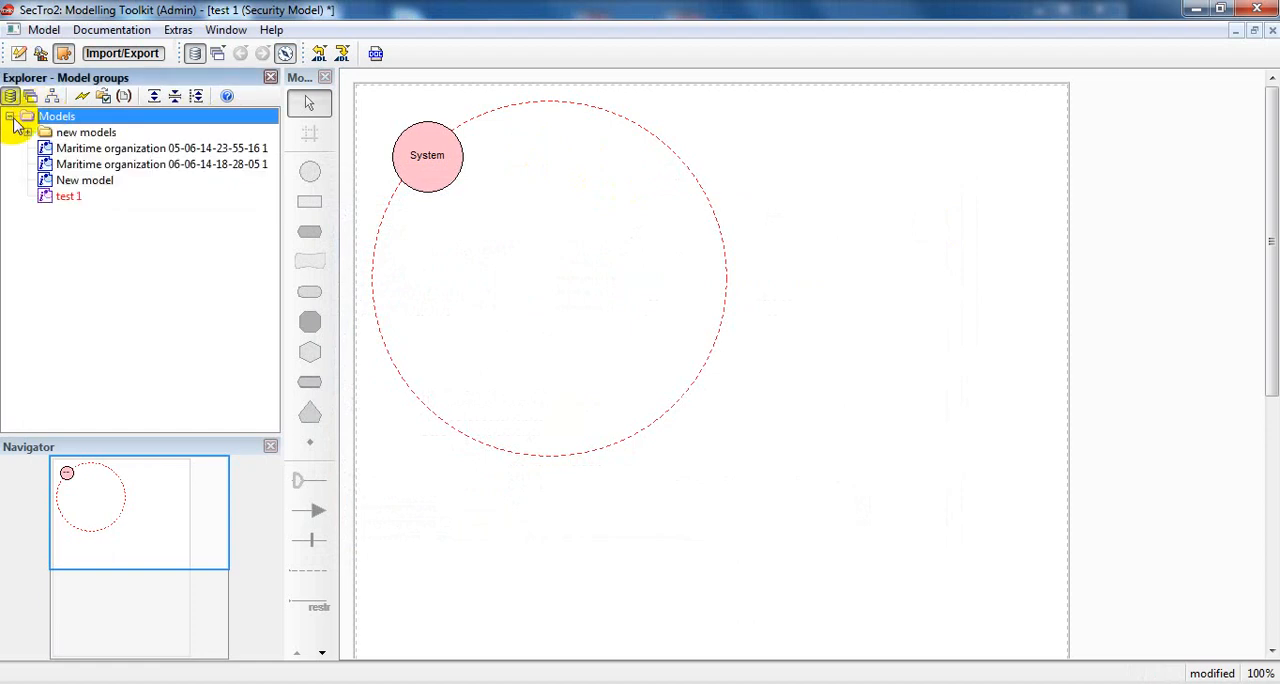
pyautogui.click(27, 132)
pyautogui.click(27, 132)
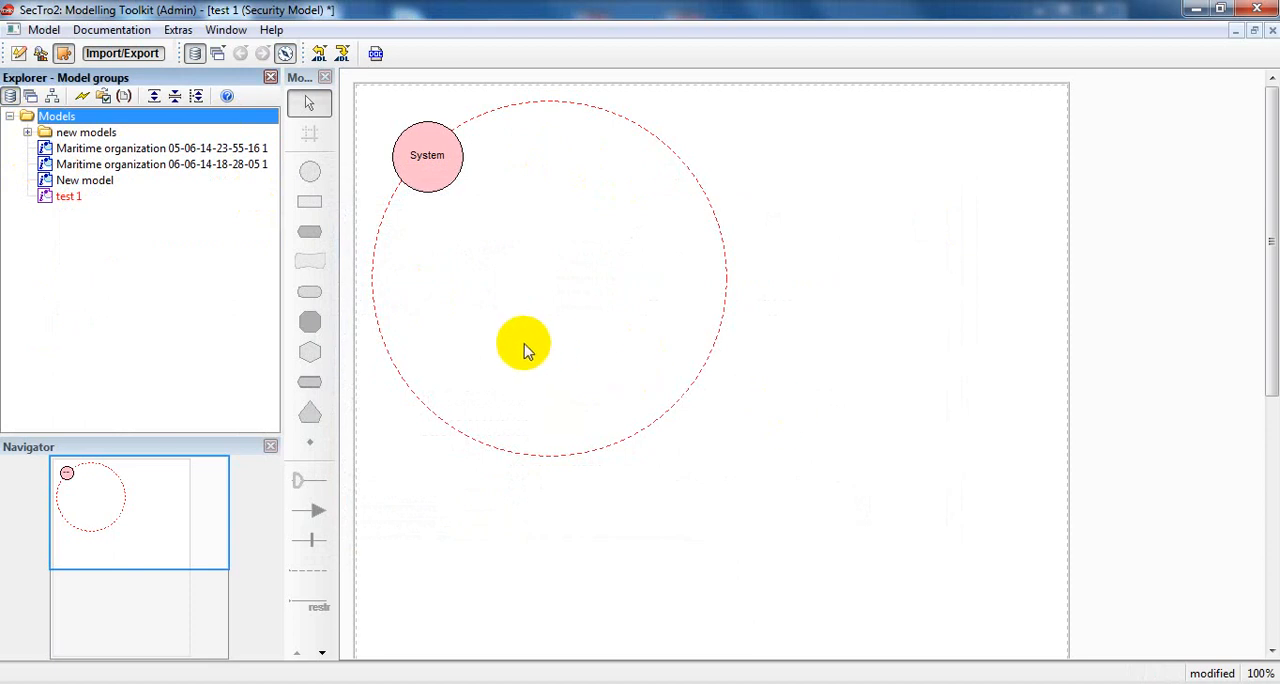
pyautogui.doubleClick(238, 168)
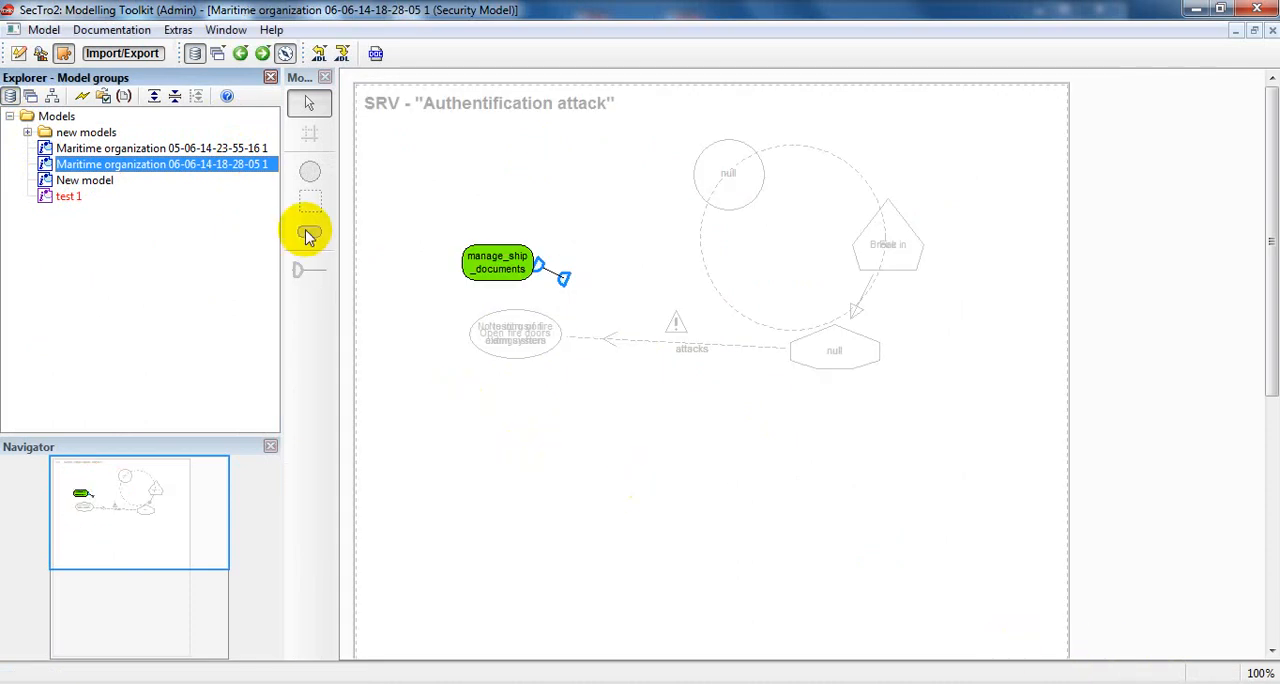
# Display the imported model's Organisational View in Modelling mode and enlarge the Maritime organization boundary to make room around its elements.
pyautogui.click(443, 149)
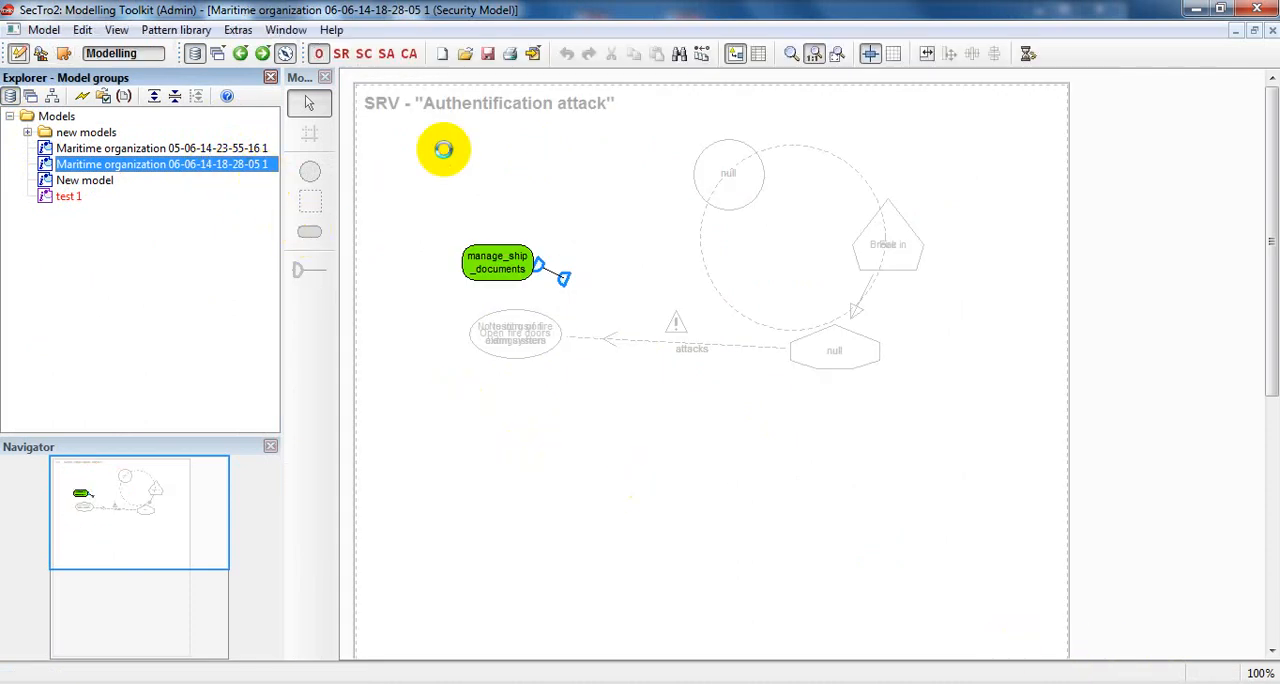
pyautogui.click(340, 53)
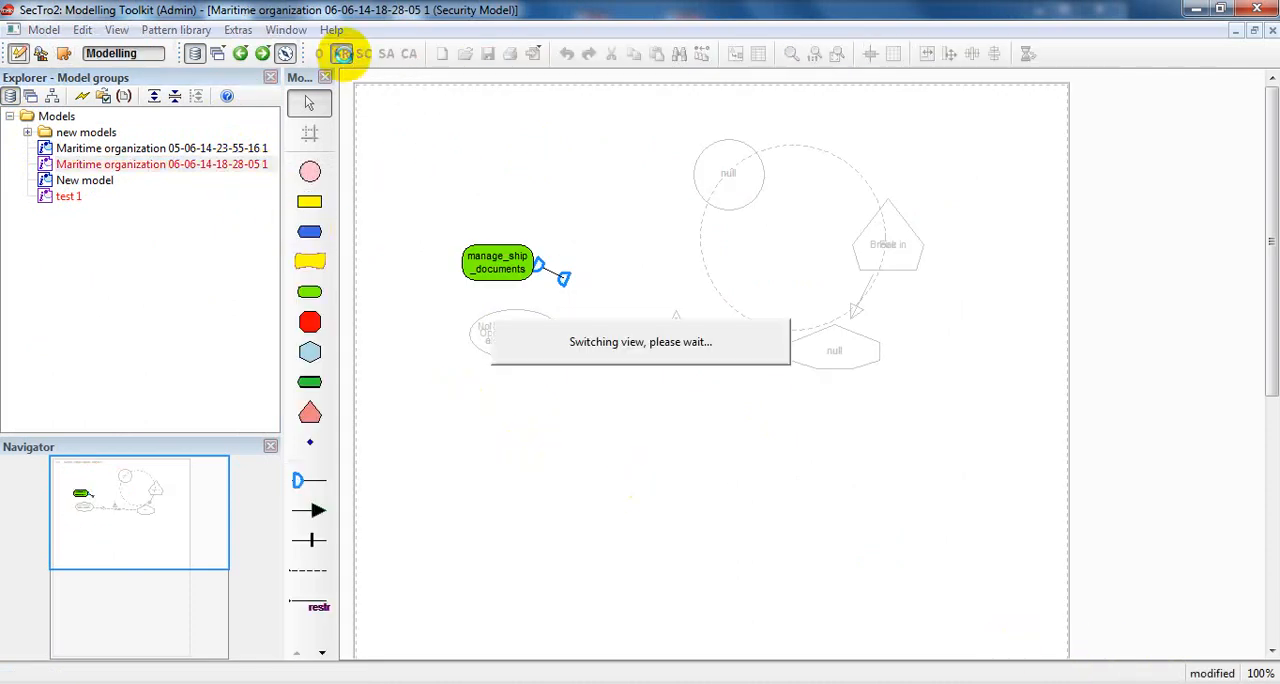
pyautogui.click(320, 54)
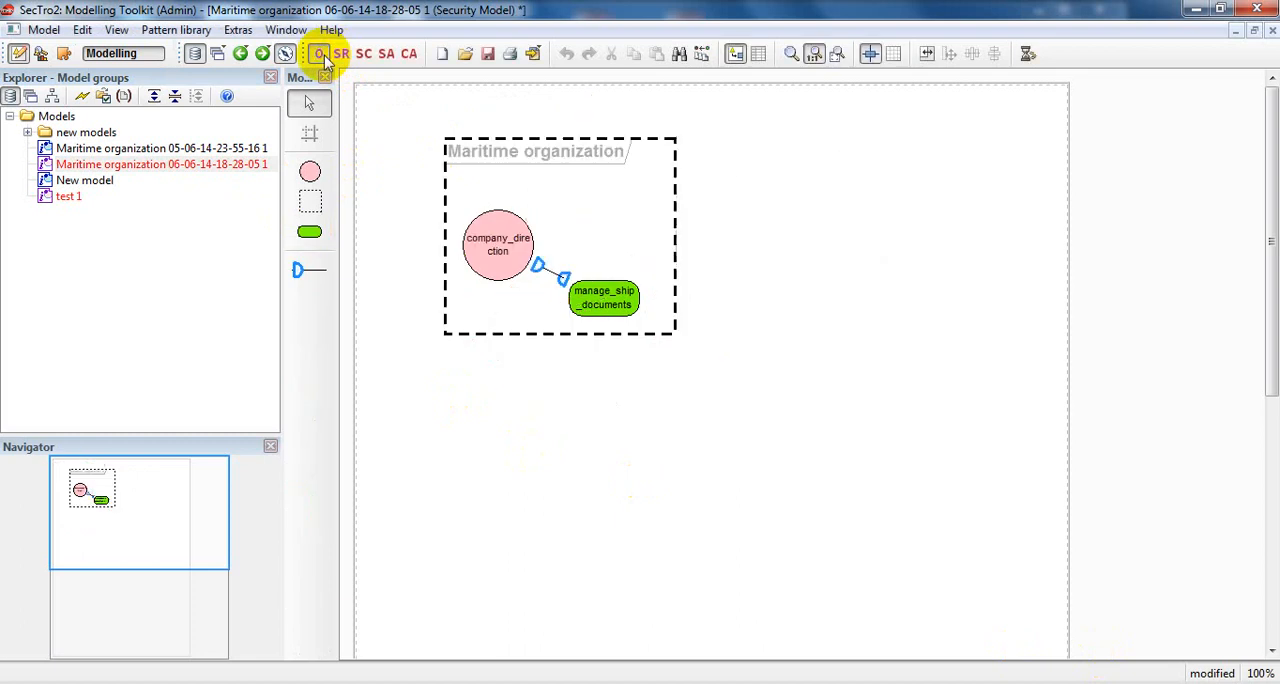
pyautogui.click(677, 327)
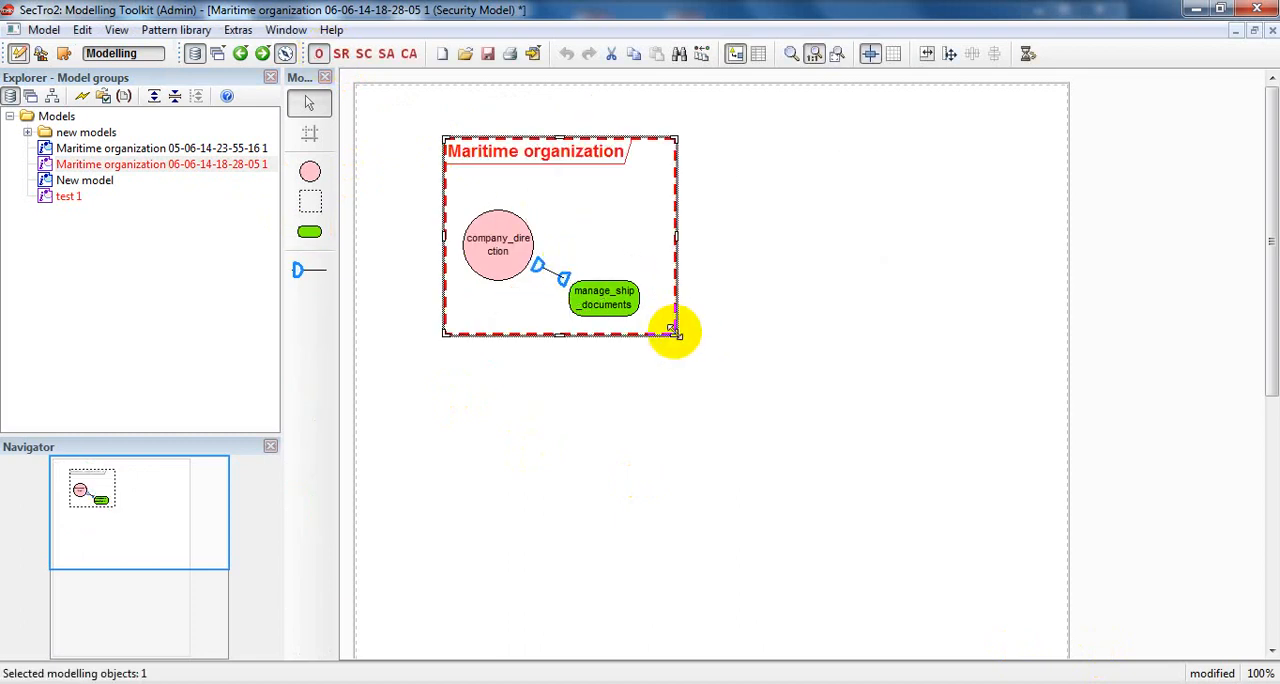
pyautogui.moveTo(677, 330); pyautogui.dragTo(905, 455)
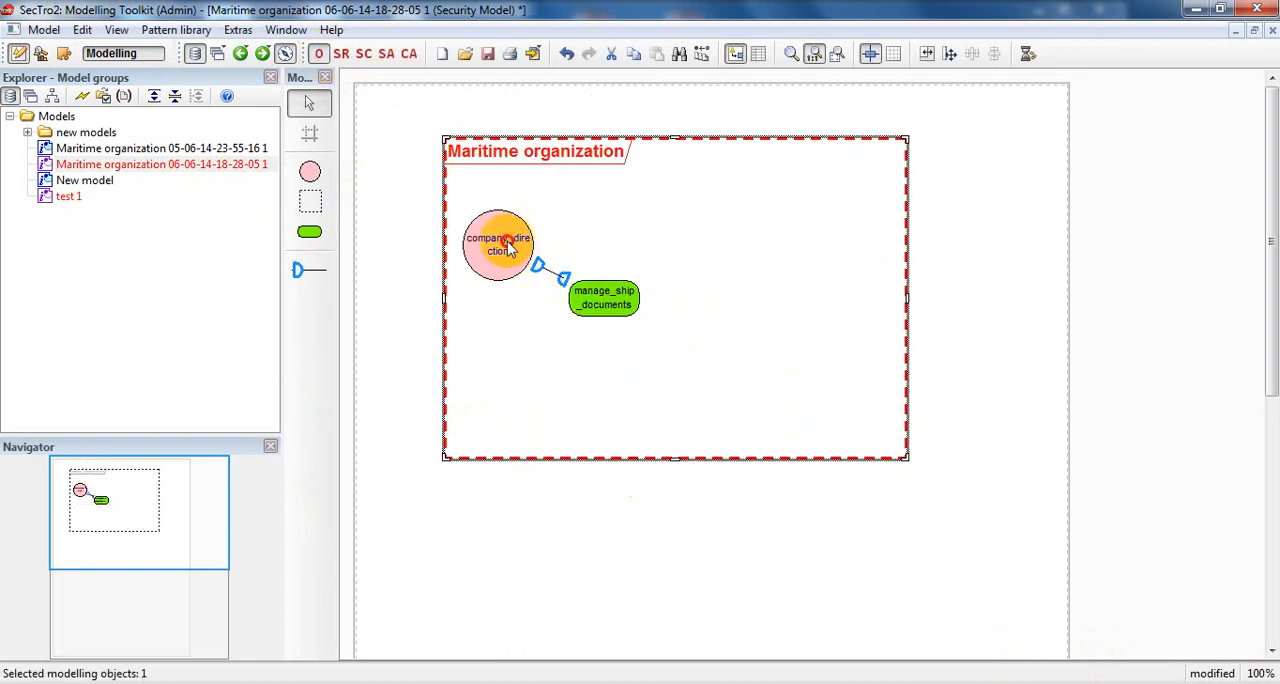